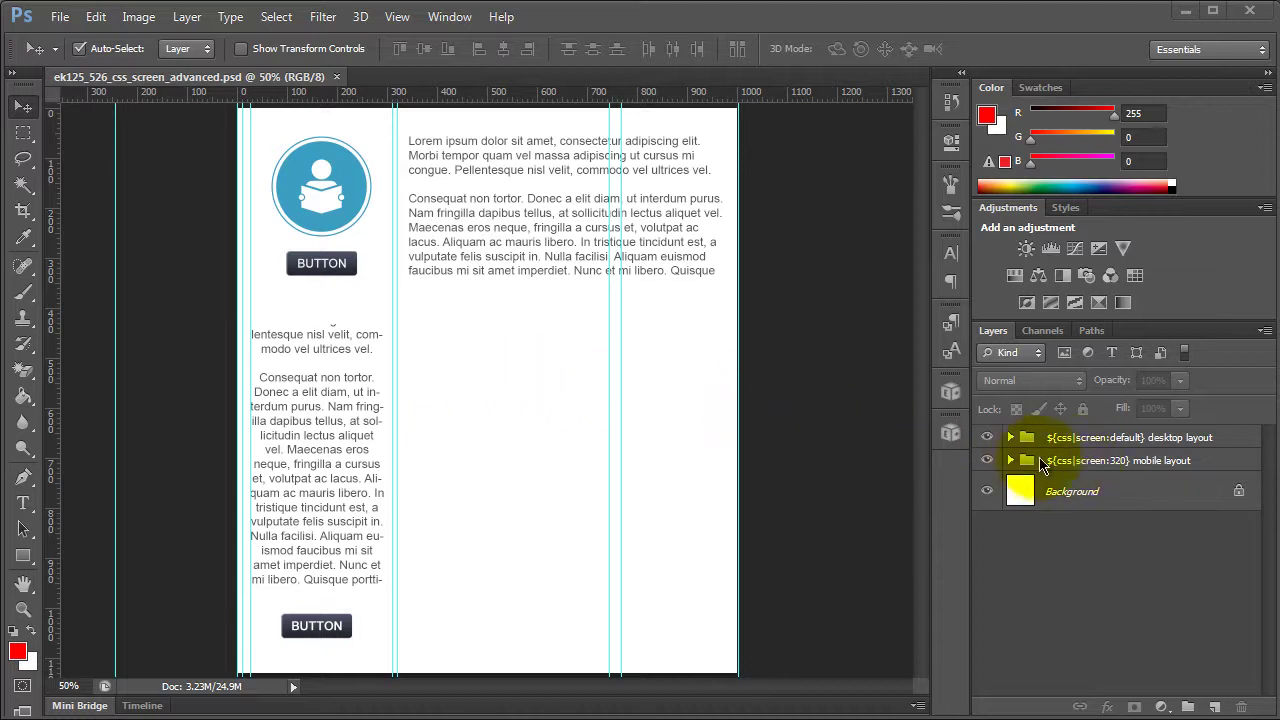
- Select the ${css|screen:default} desktop group, then the ${css|screen:320} mobile group in the Layers panel
click(1119, 441)
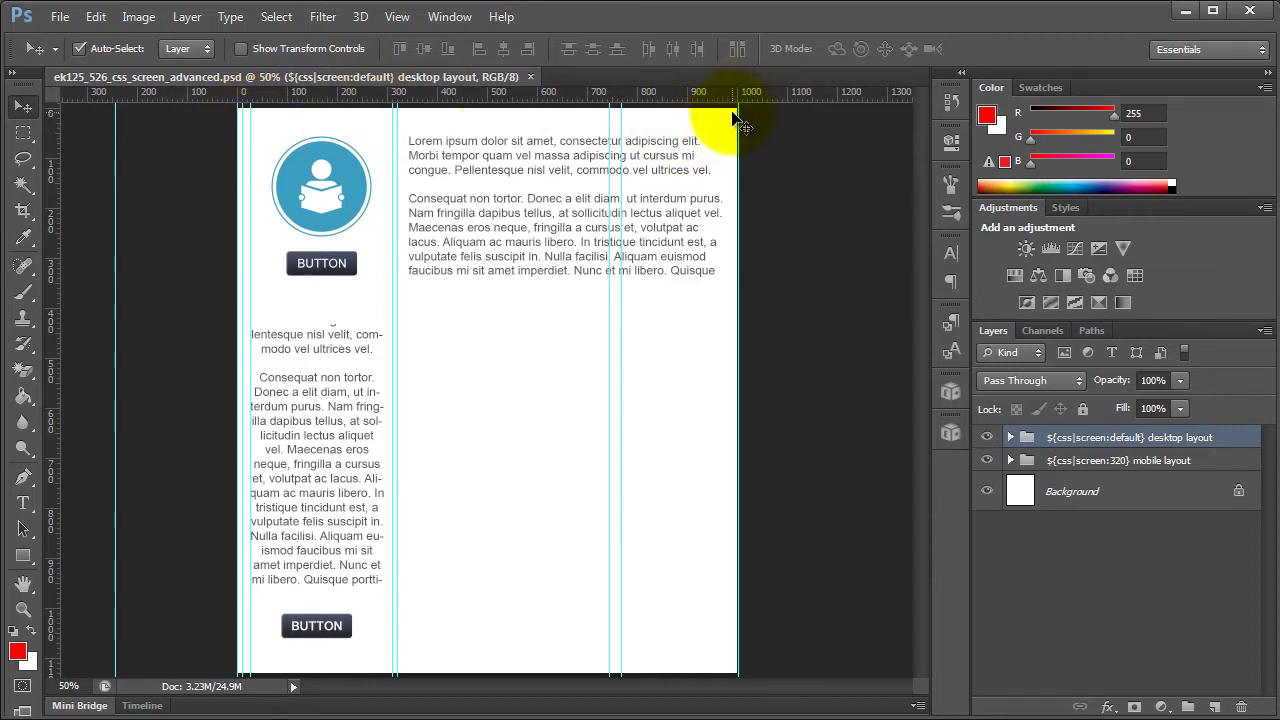
click(1122, 463)
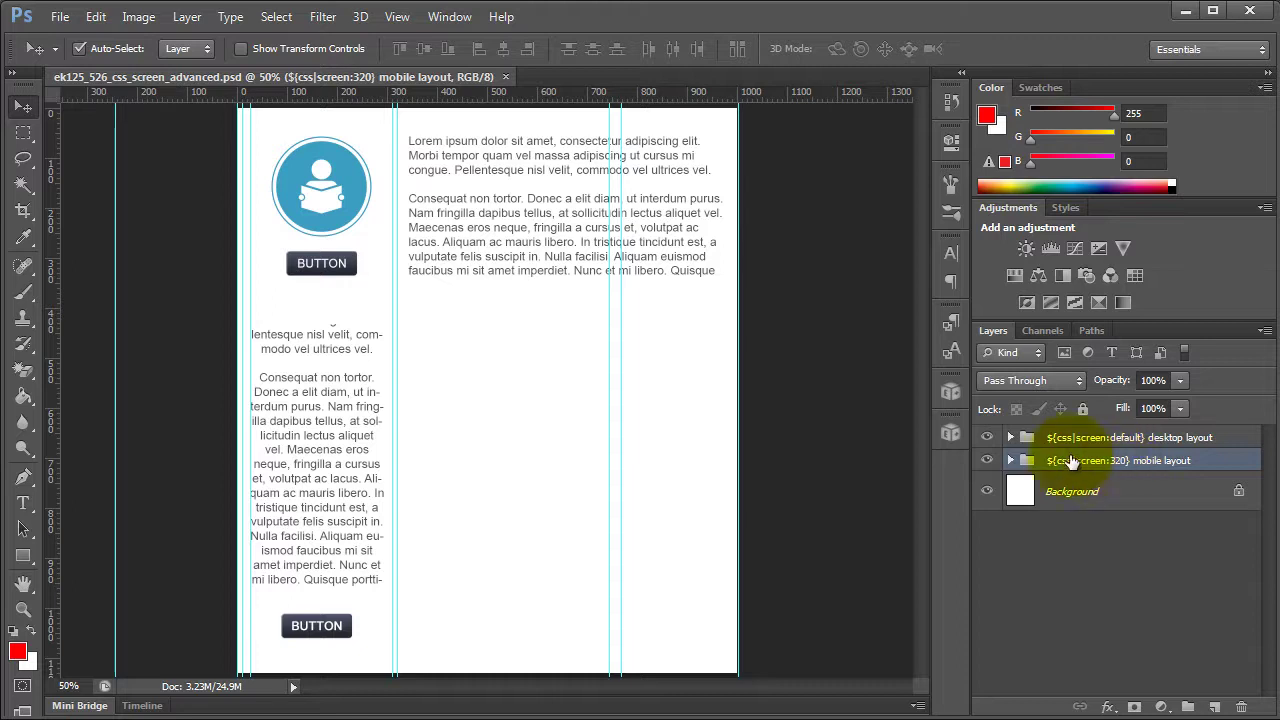
click(987, 440)
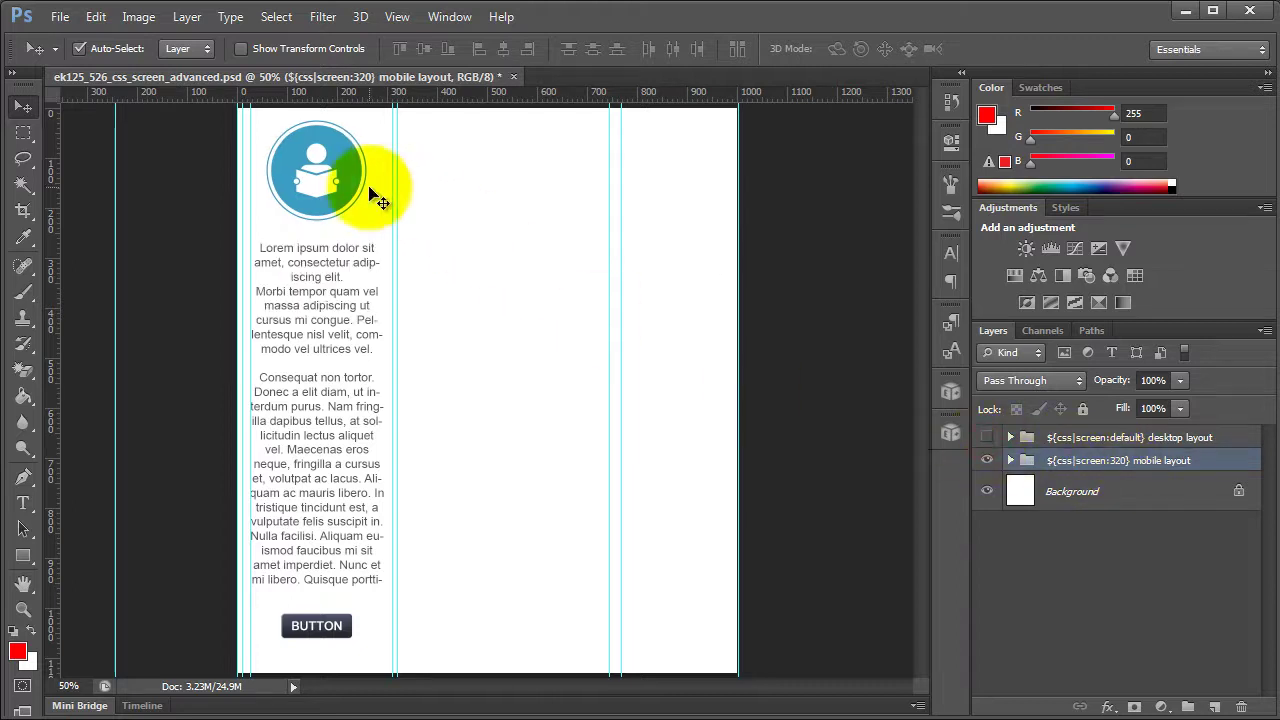
click(989, 440)
click(987, 462)
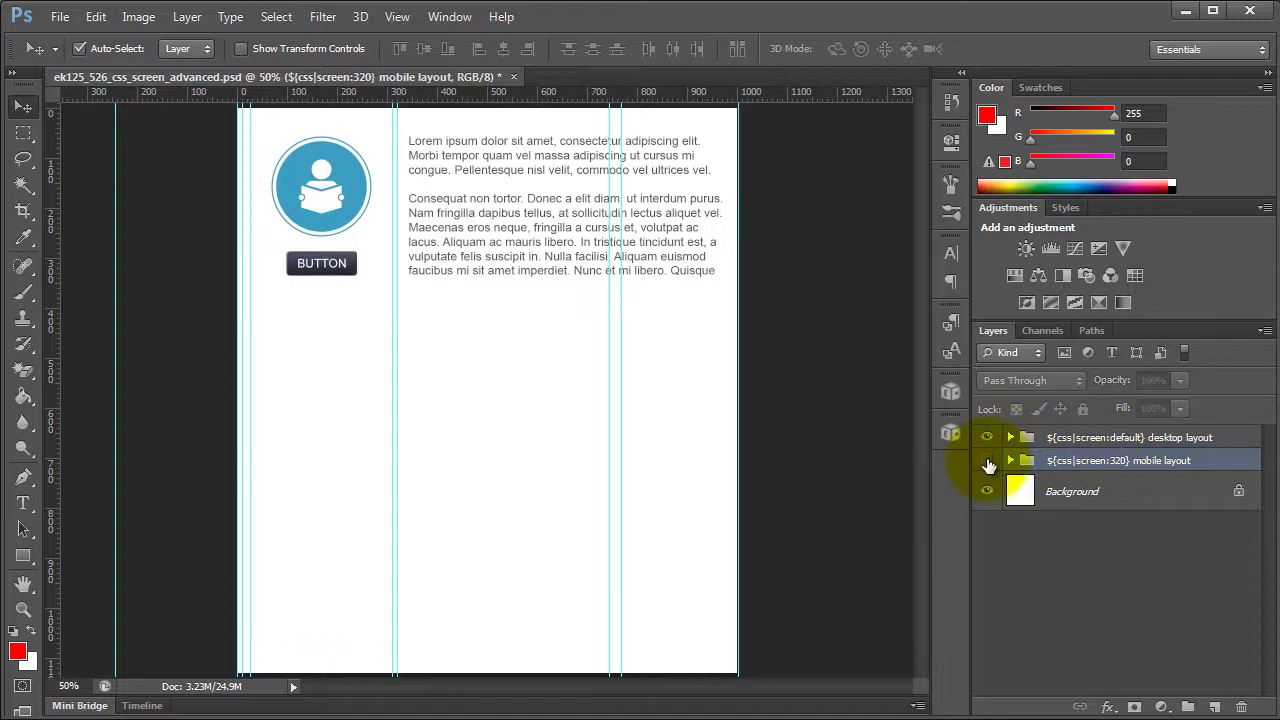
click(988, 463)
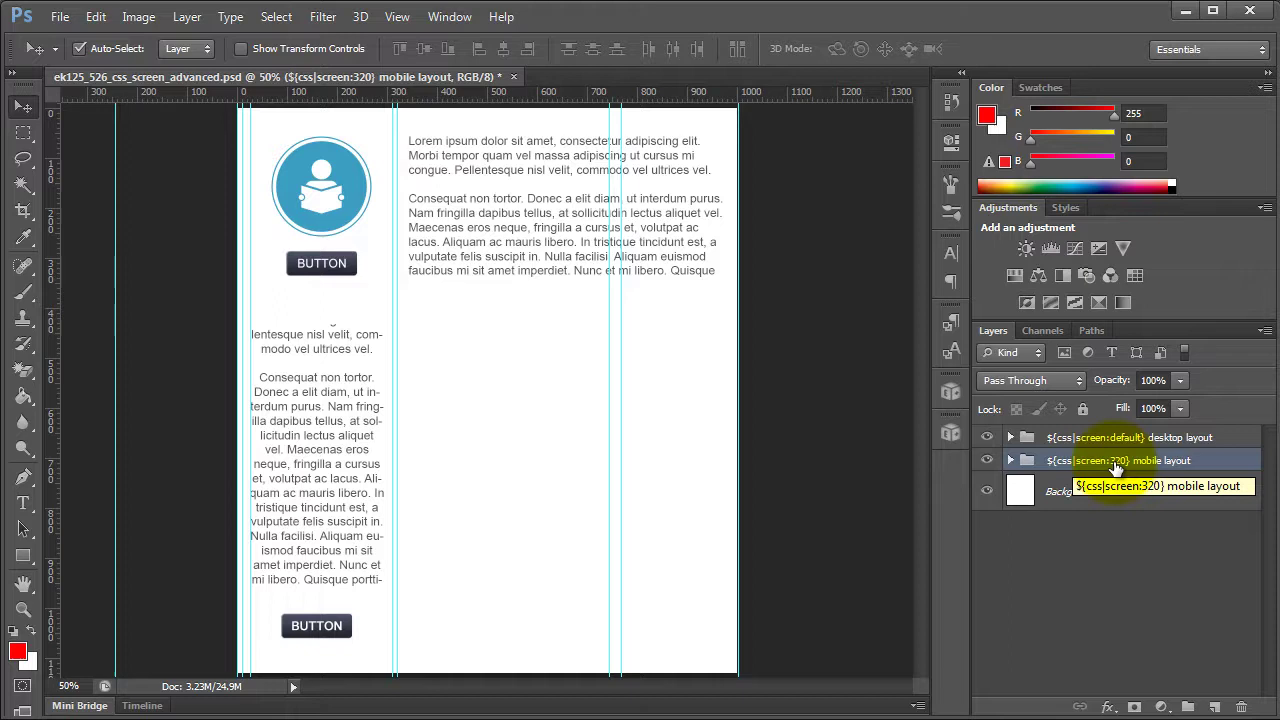
click(987, 437)
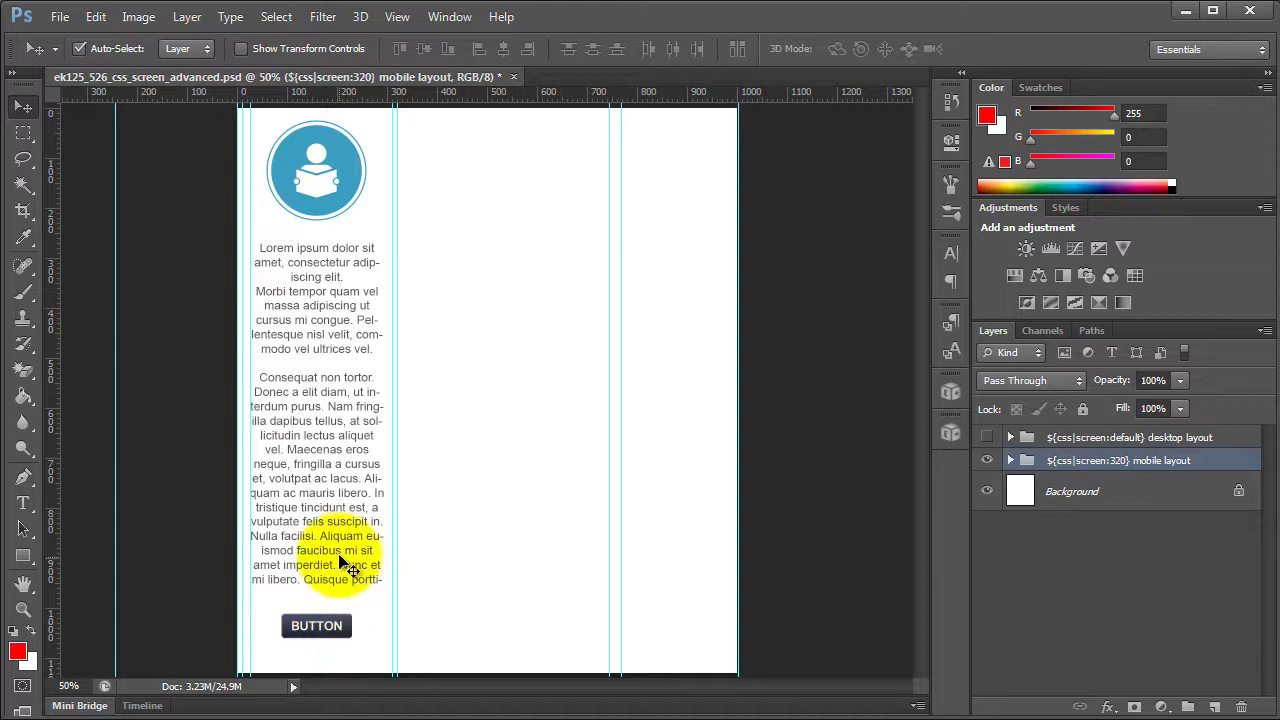
- Move the mobile paragraph text down about 133 px and nudge button copy 6 up under the icon
click(322, 480)
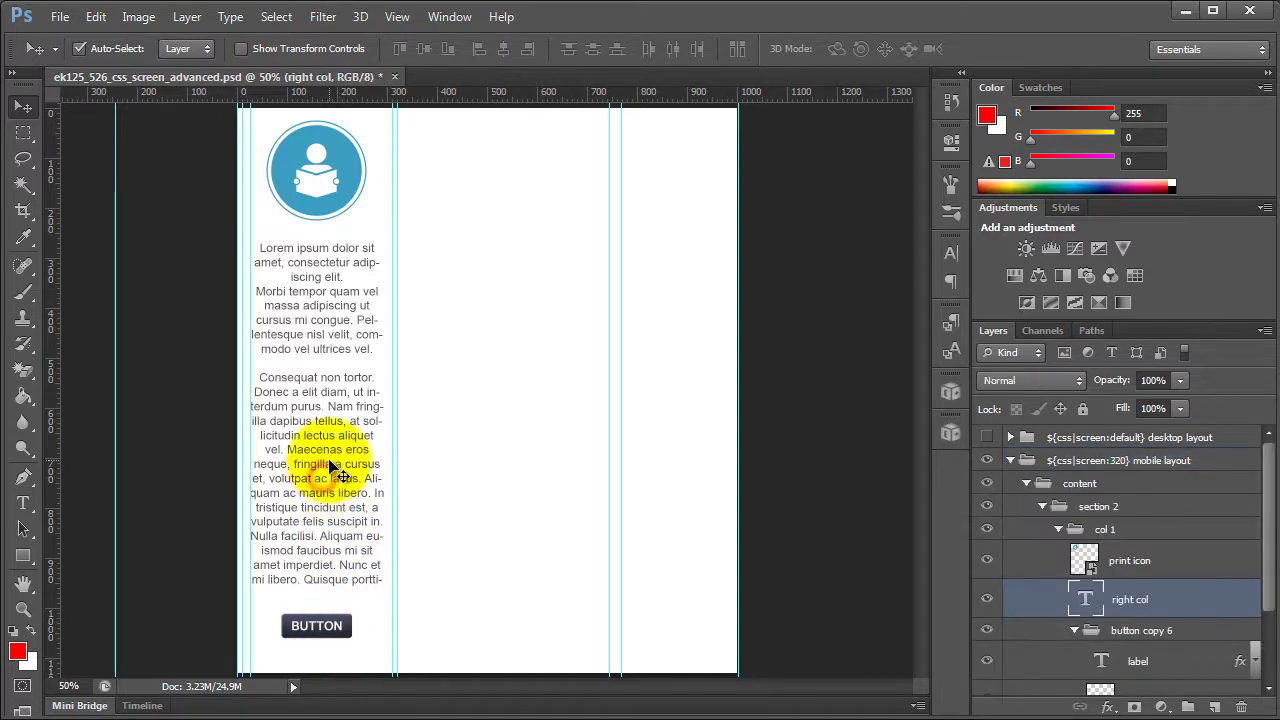
drag(340, 481, 334, 537)
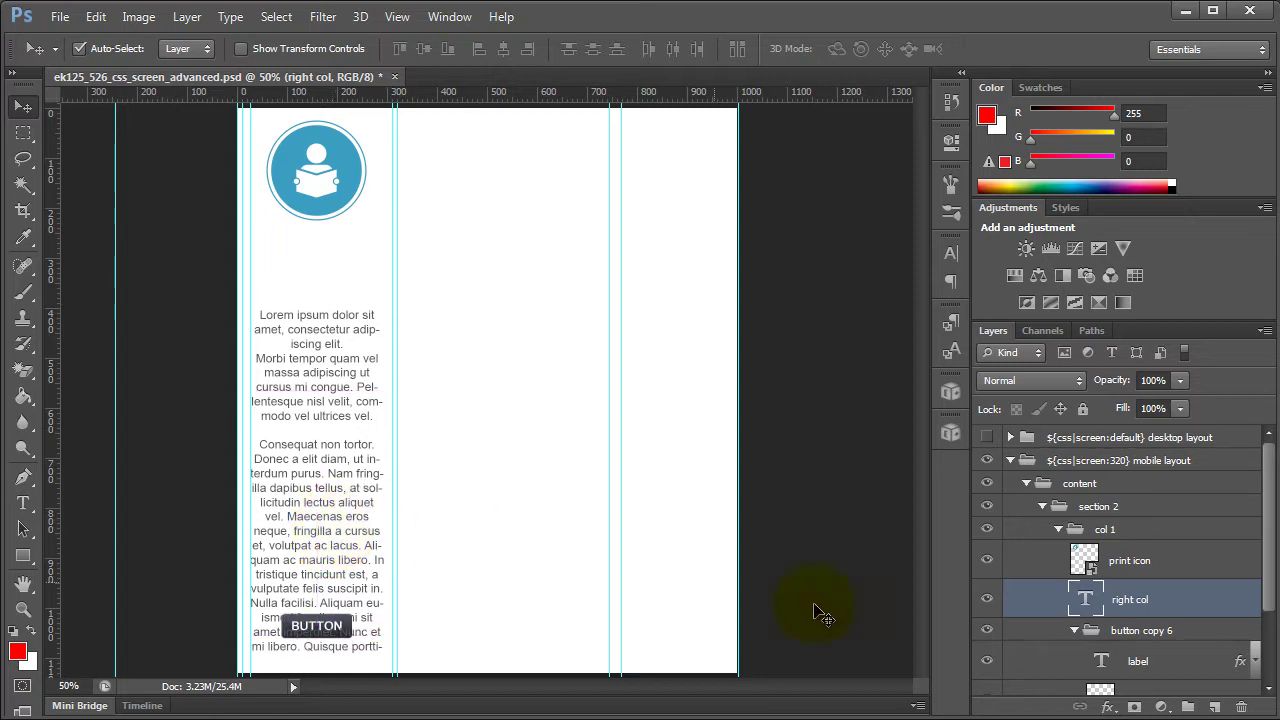
click(1072, 630)
click(1108, 630)
key(shift+Up)
key(shift+Up)
key(shift+Up)
key(shift+Up)
key(shift+Up)
key(shift+Up)
key(shift+Up)
key(shift+Up)
key(shift+Up)
key(shift+Up)
key(shift+Up)
key(shift+Up)
key(shift+Up)
key(shift+Up)
key(shift+Up)
key(shift+Up)
key(shift+Up)
key(shift+Up)
key(shift+Up)
key(shift+Up)
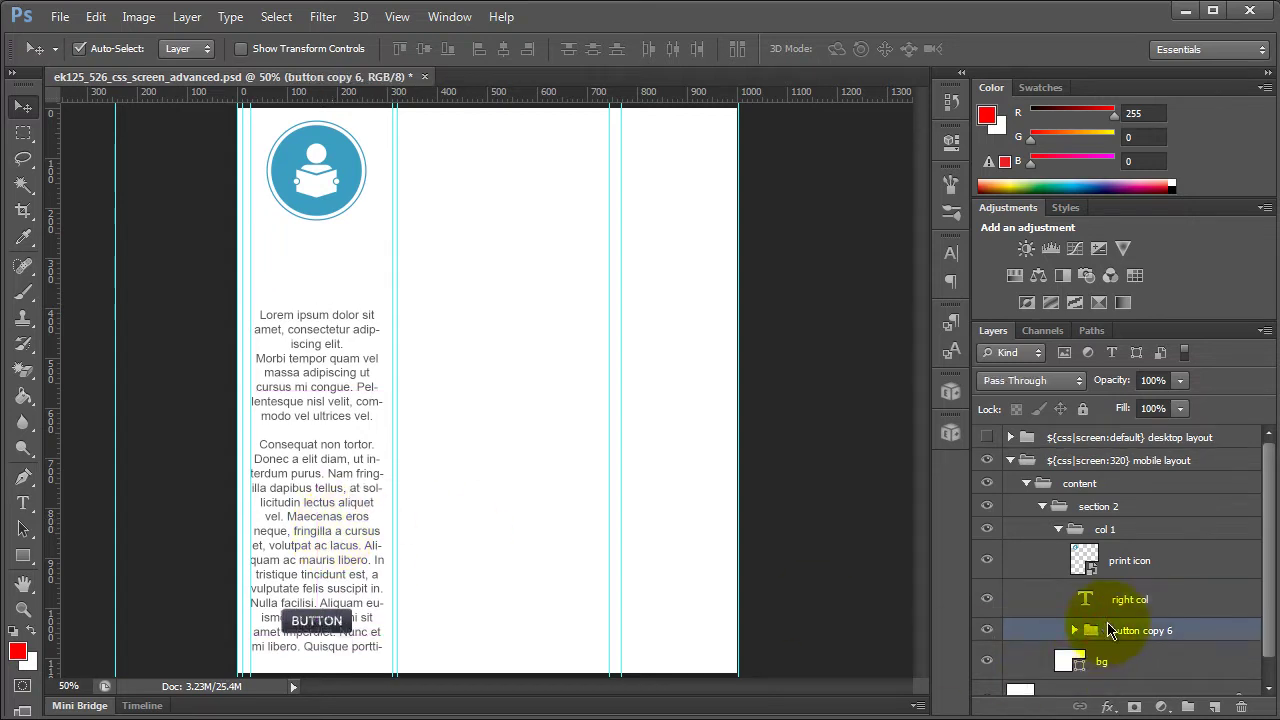
key(shift+Up)
key(shift+Up)
key(shift+Up)
key(shift+Up)
key(shift+Up)
key(shift+Up)
key(shift+Up)
key(shift+Up)
key(shift+Up)
key(shift+Up)
key(shift+Up)
key(shift+Up)
key(shift+Up)
key(shift+Up)
key(shift+Up)
key(shift+Up)
key(shift+Up)
key(shift+Up)
key(shift+Up)
key(shift+Up)
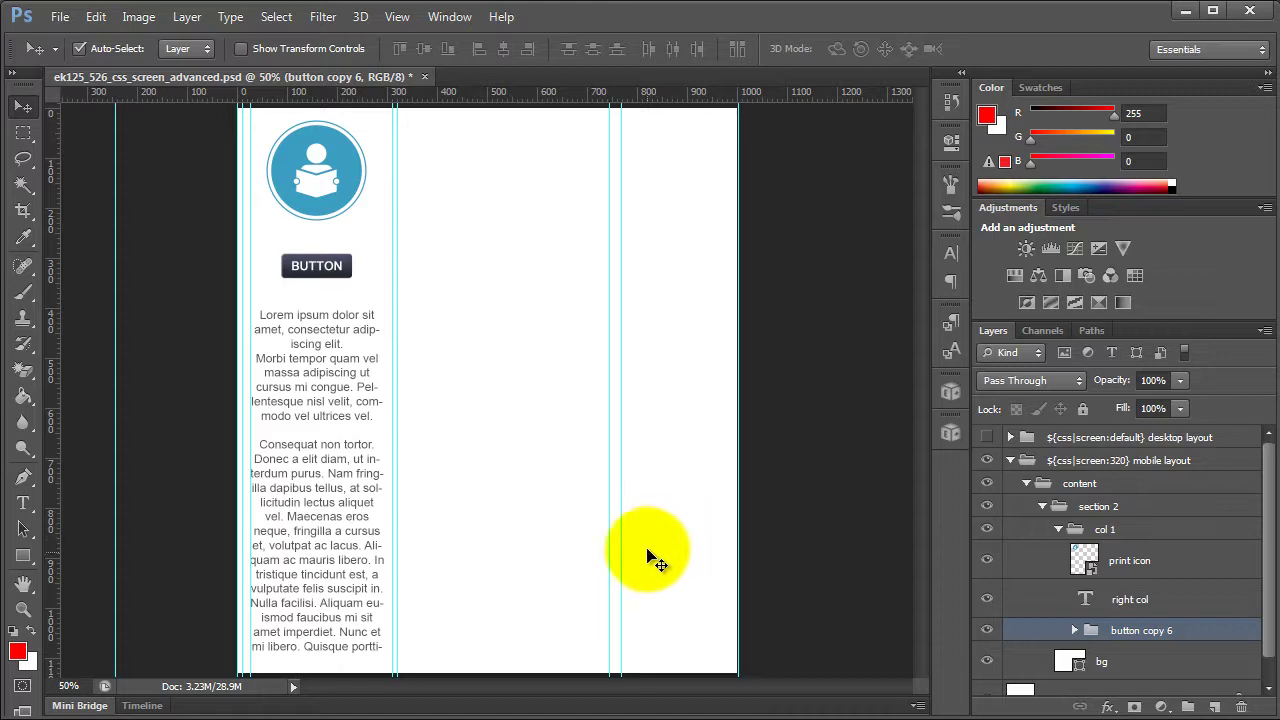
click(316, 204)
- Free-transform the print icon down to about 145% scale
key(ctrl+t)
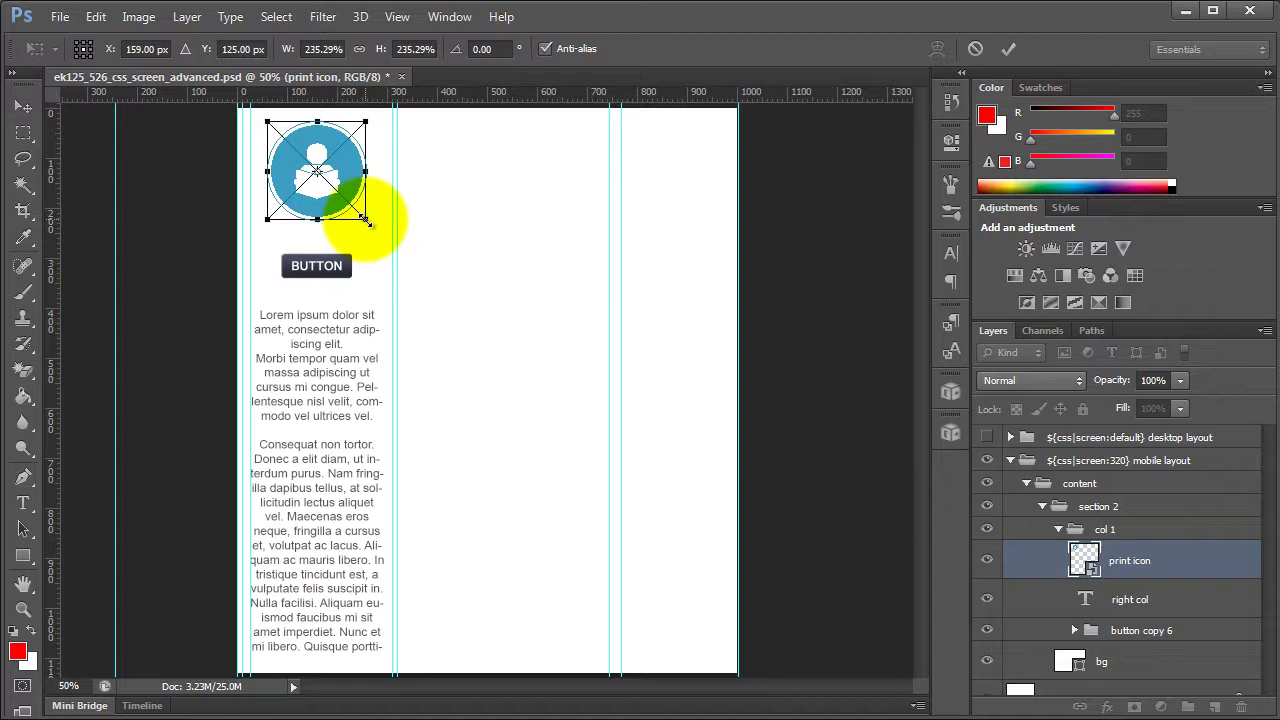
drag(371, 214, 298, 150)
key(Return)
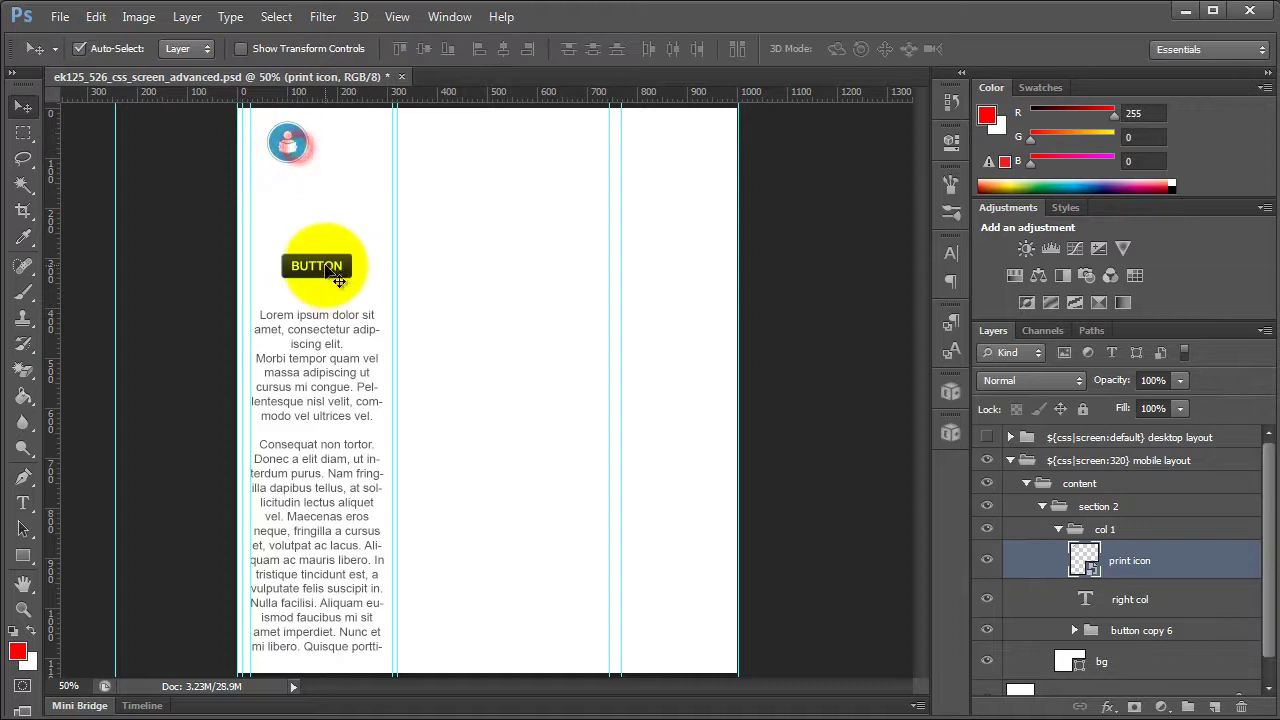
- Move the button copy 6 group beside the icon, then shift the paragraph text up beneath them
click(330, 268)
click(1110, 636)
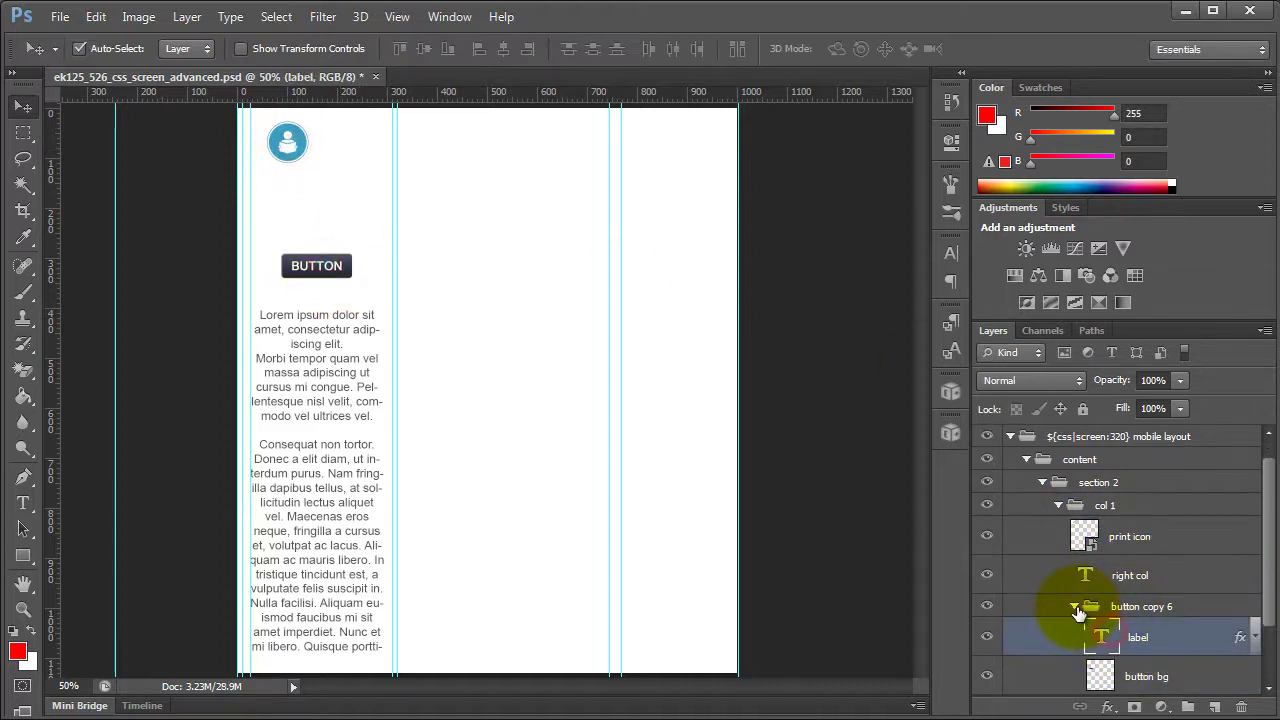
click(1073, 606)
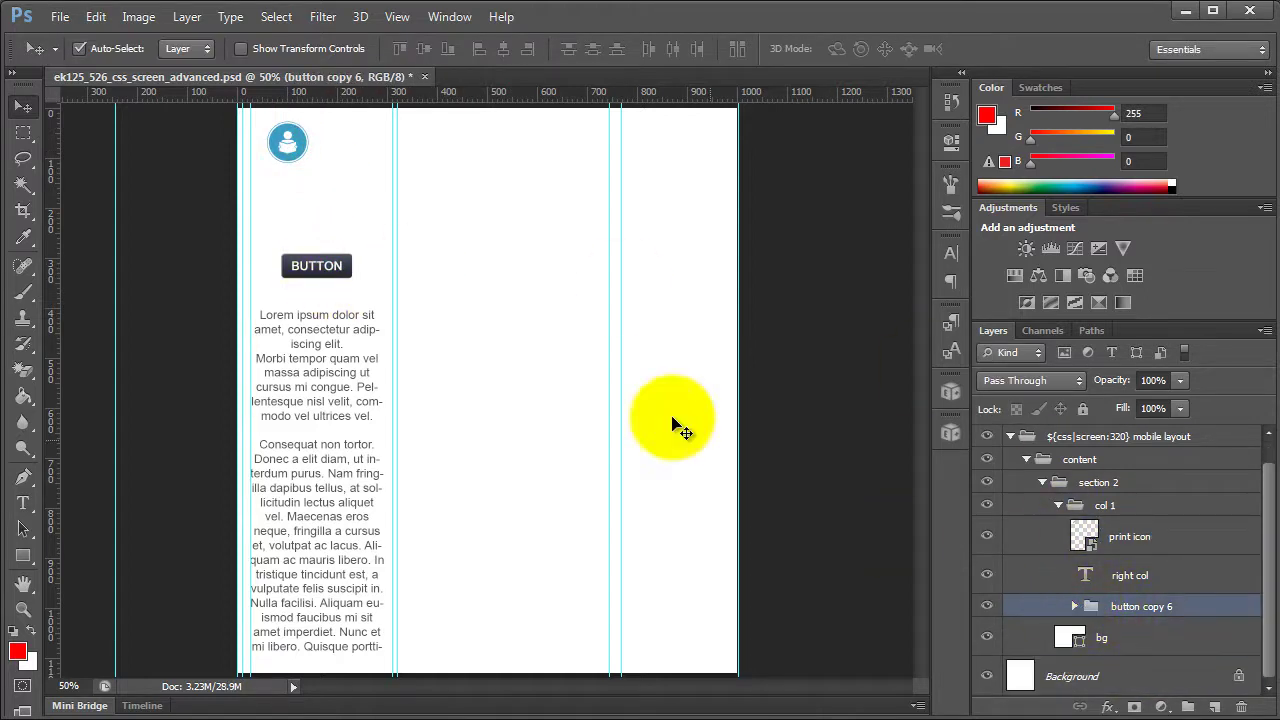
click(79, 49)
drag(318, 266, 281, 148)
click(80, 49)
click(300, 330)
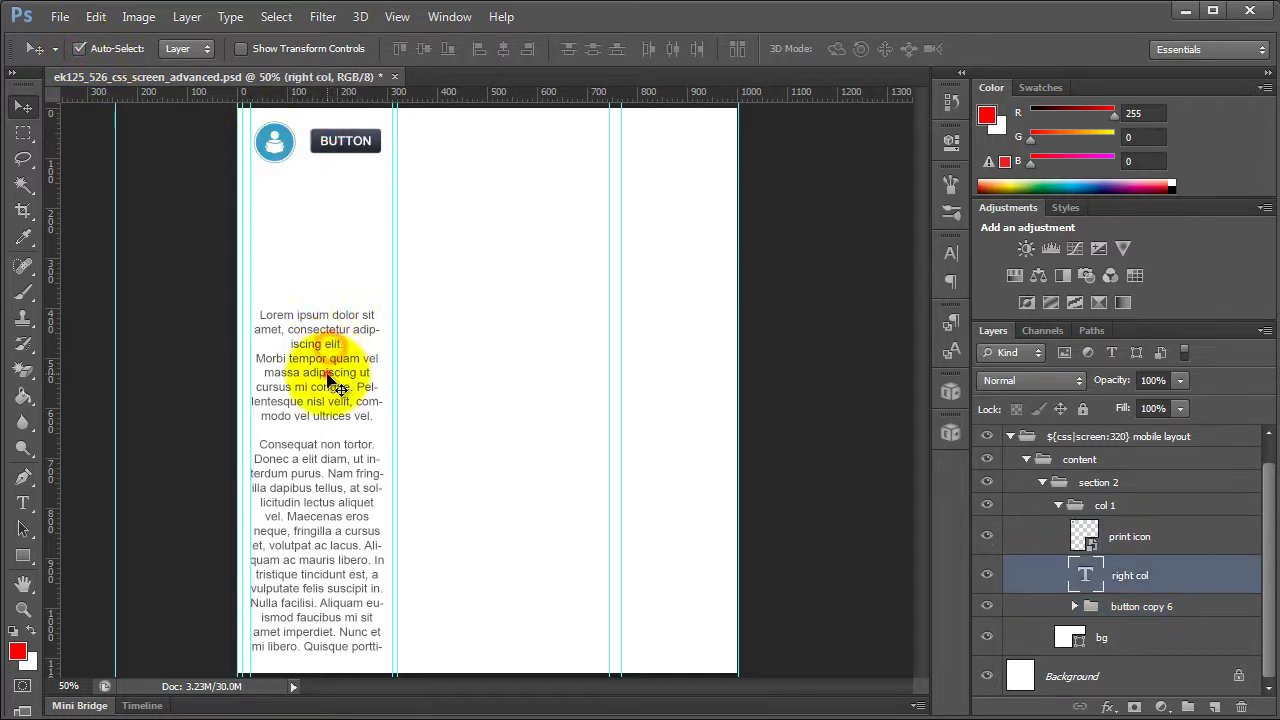
drag(318, 372, 326, 256)
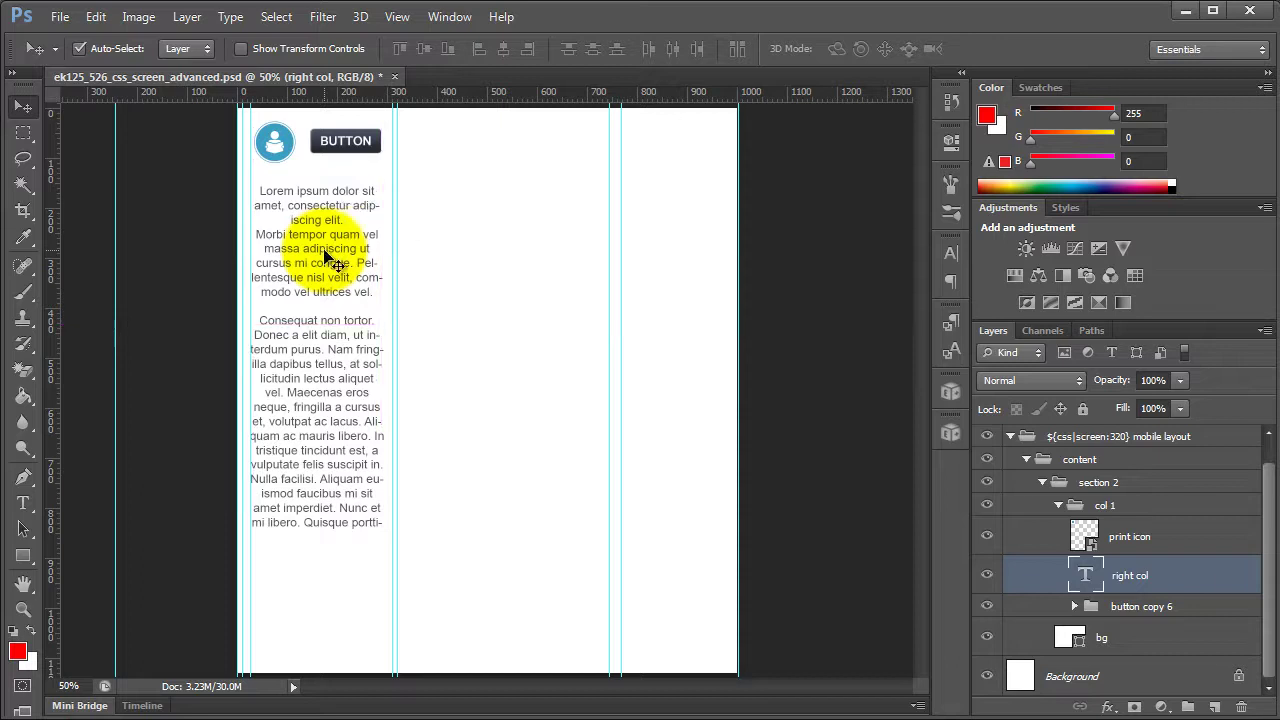
click(1059, 507)
click(1041, 507)
click(1026, 483)
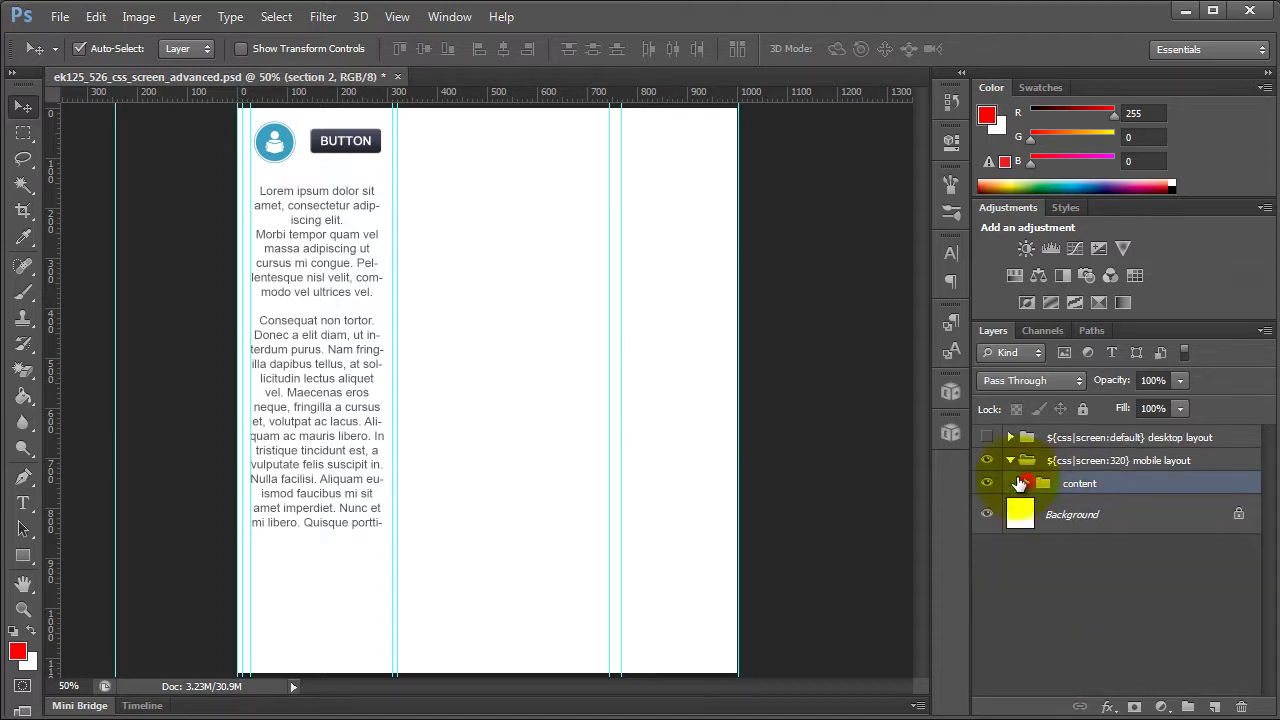
click(1010, 460)
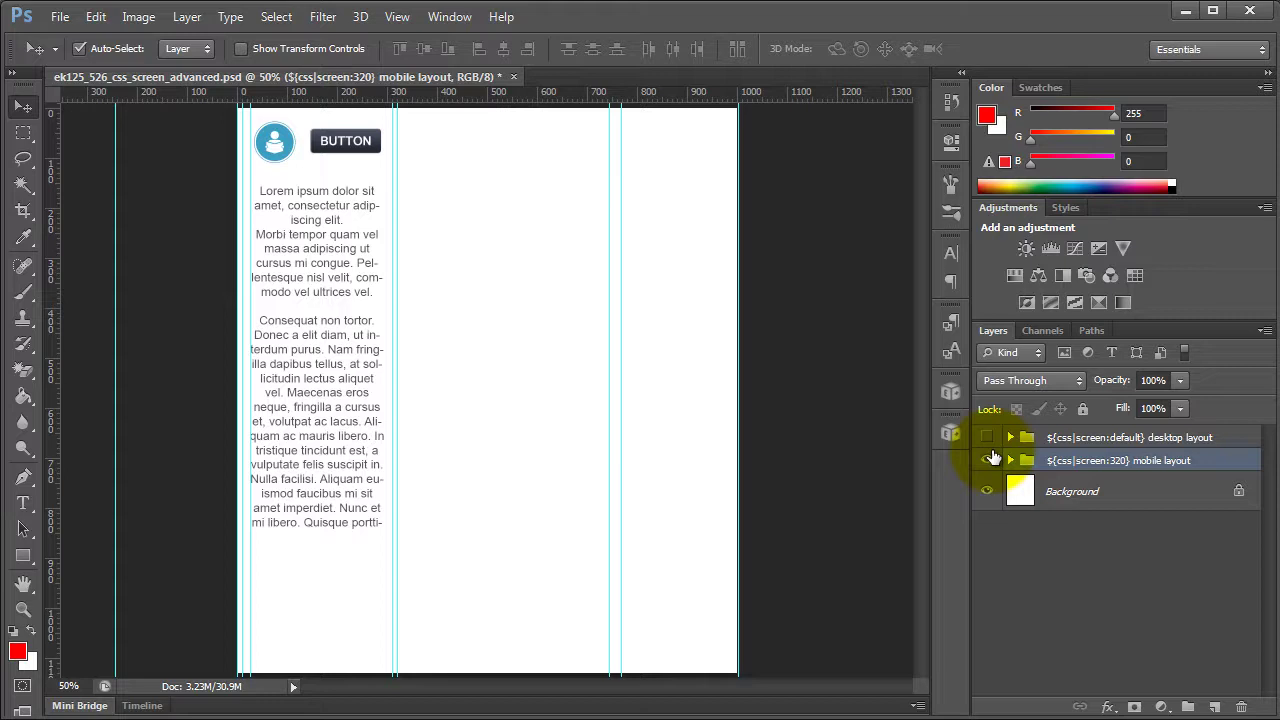
click(987, 437)
click(987, 460)
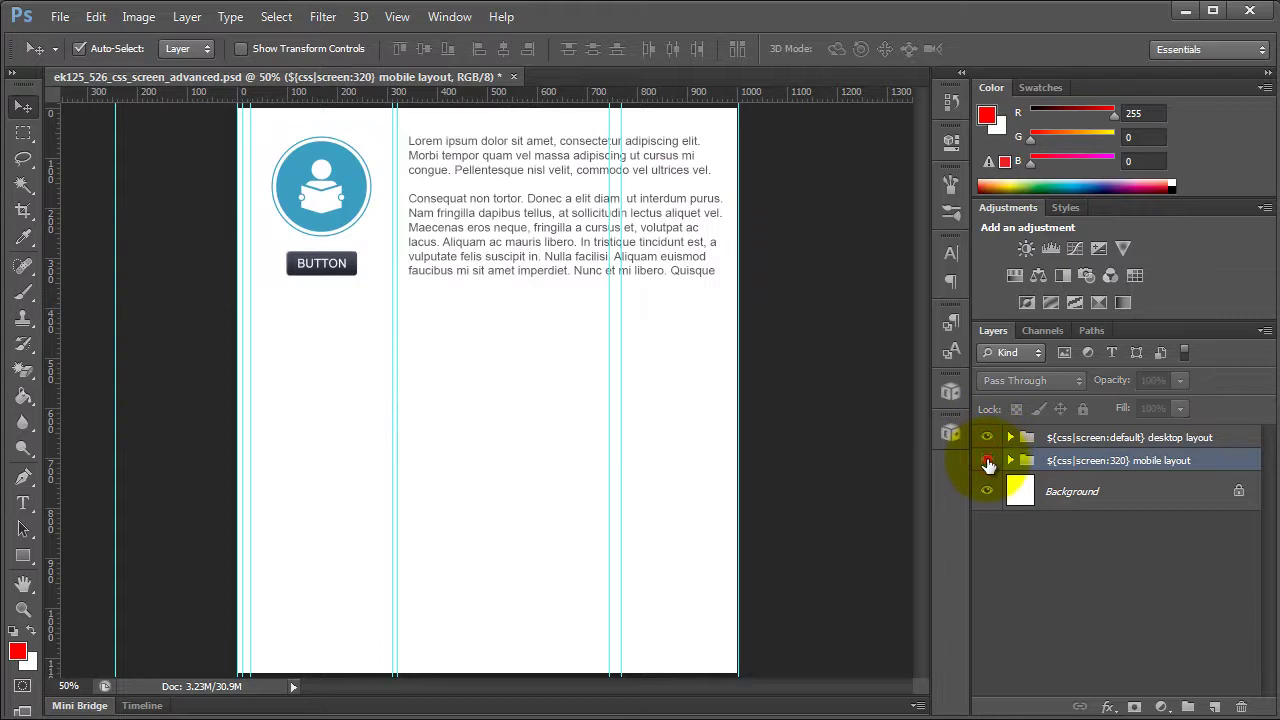
click(987, 460)
click(987, 437)
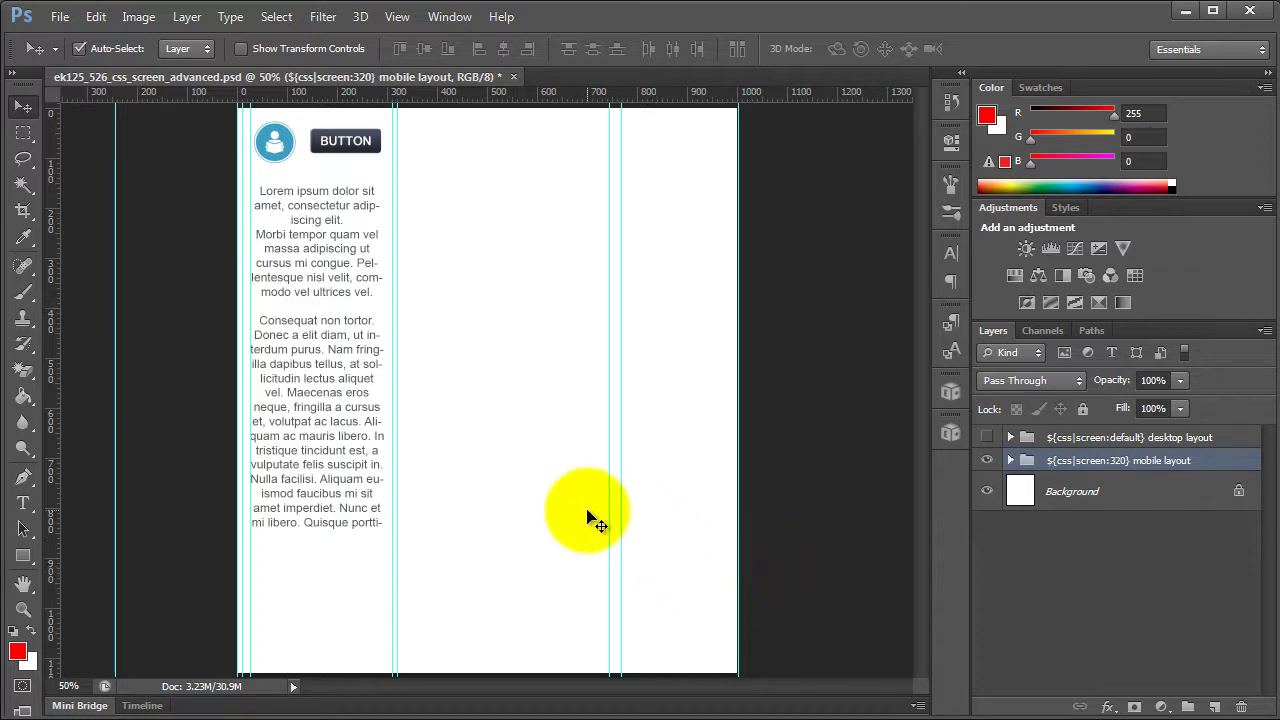
- Add a linear 90° white-to-black Gradient Overlay to the mobile bg layer
click(340, 593)
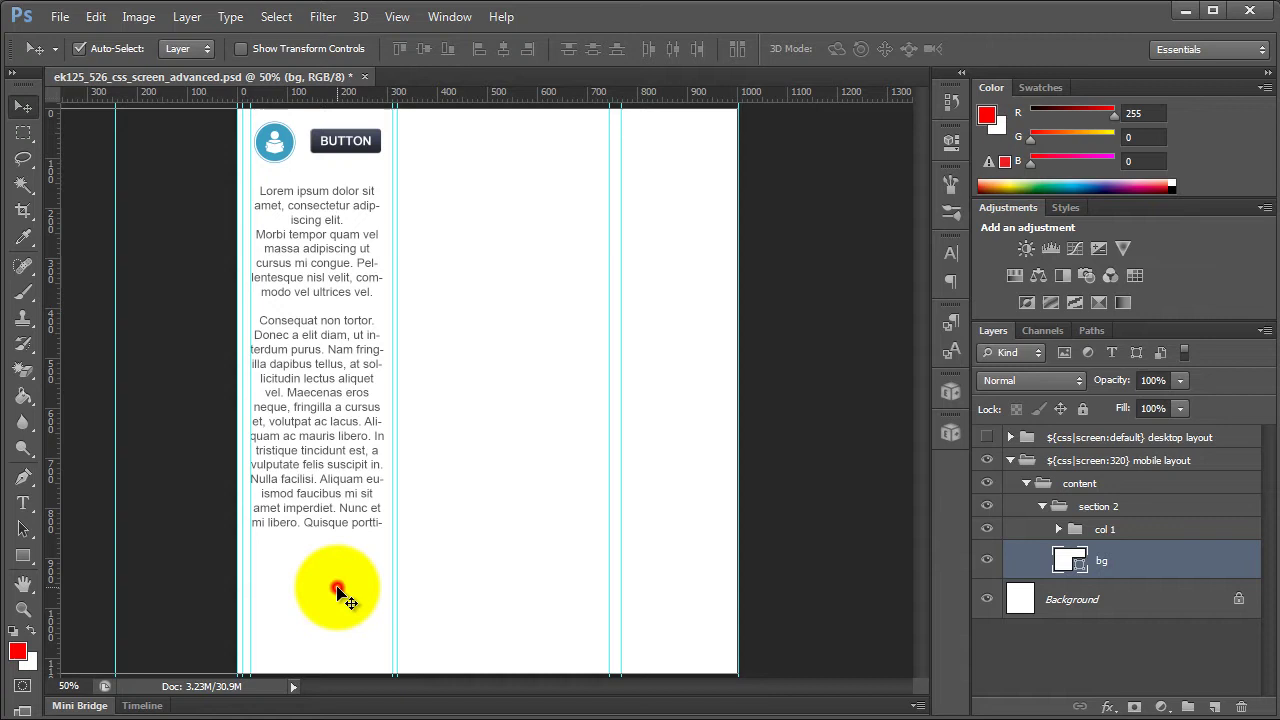
double_click(1071, 562)
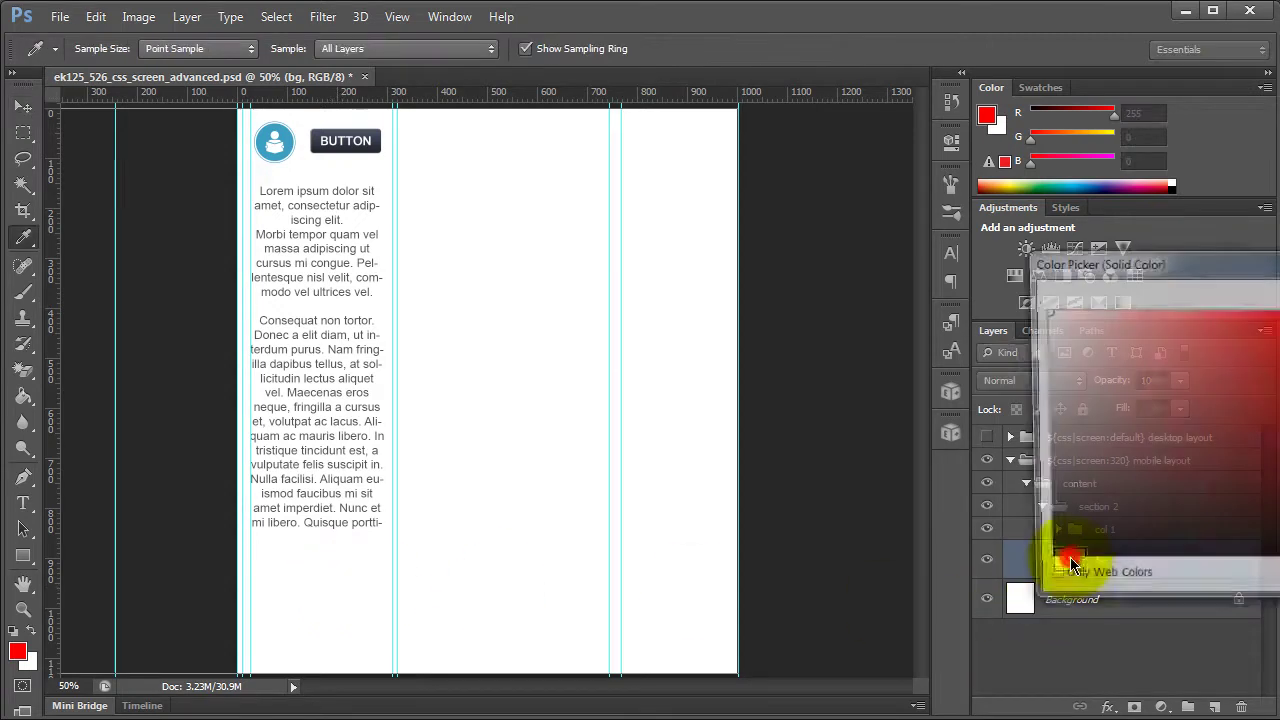
drag(1150, 268, 777, 277)
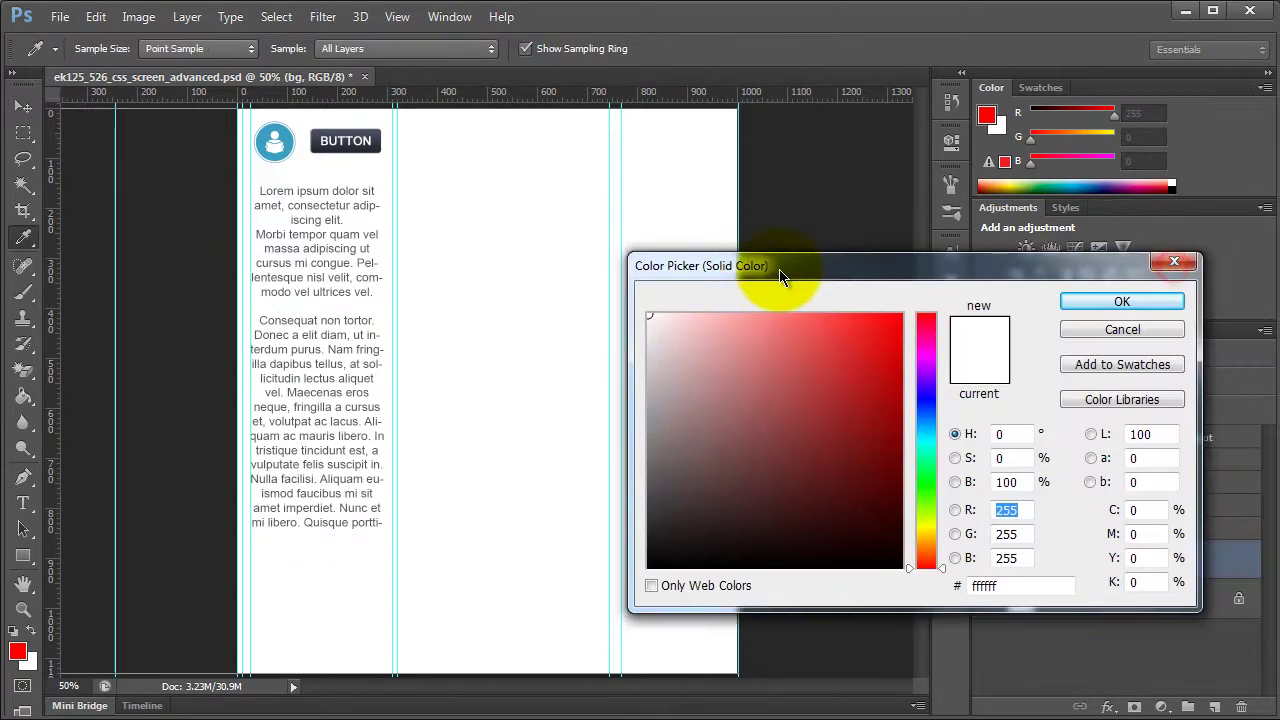
click(1094, 325)
key(v)
right_click(1152, 567)
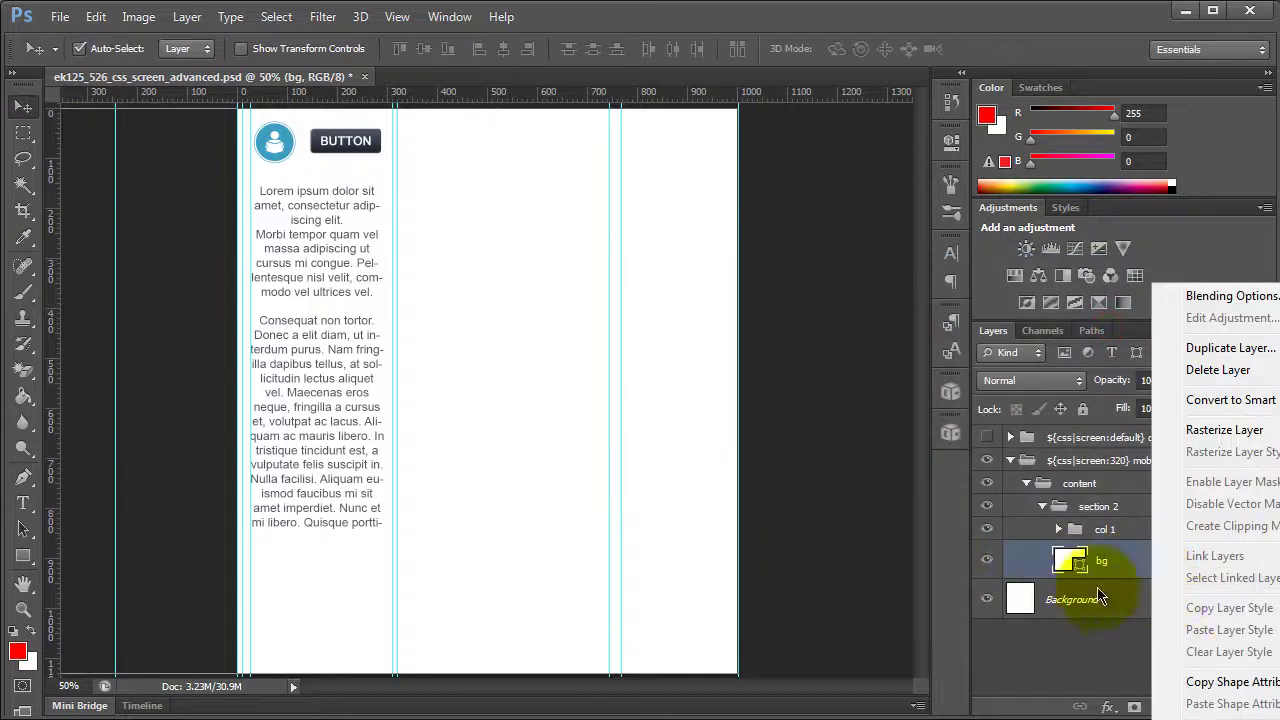
click(1110, 566)
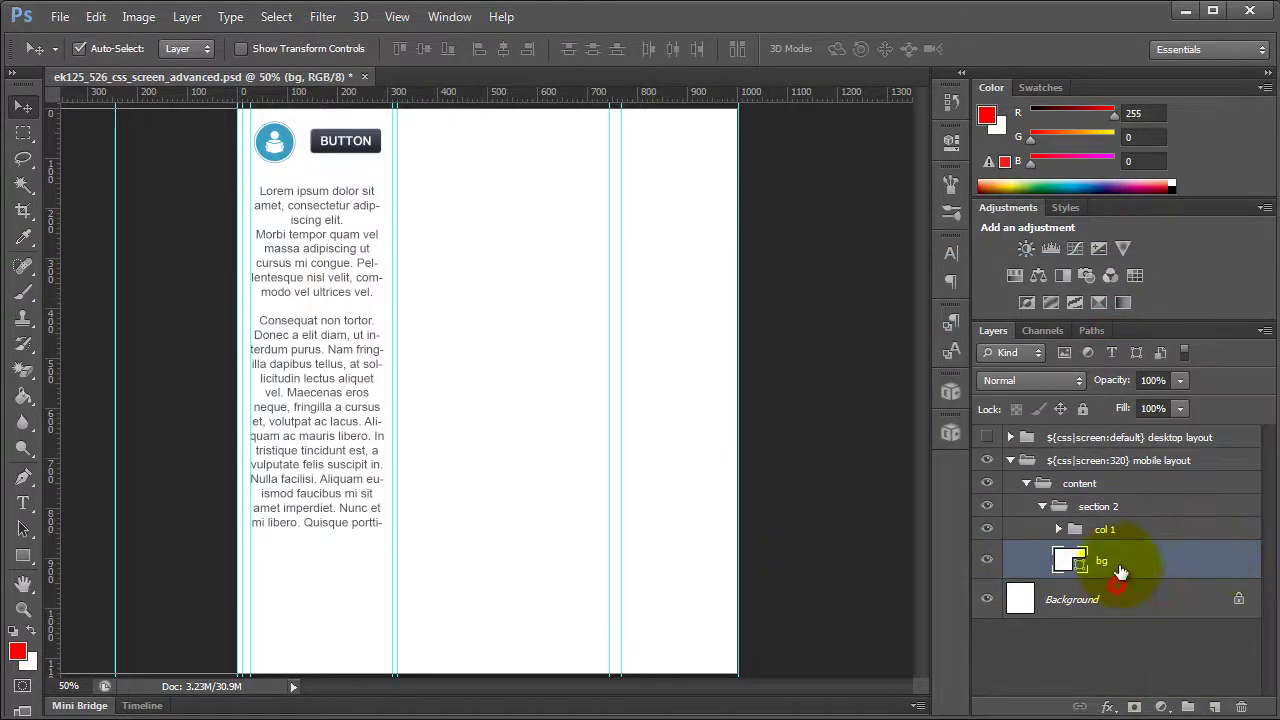
click(1235, 558)
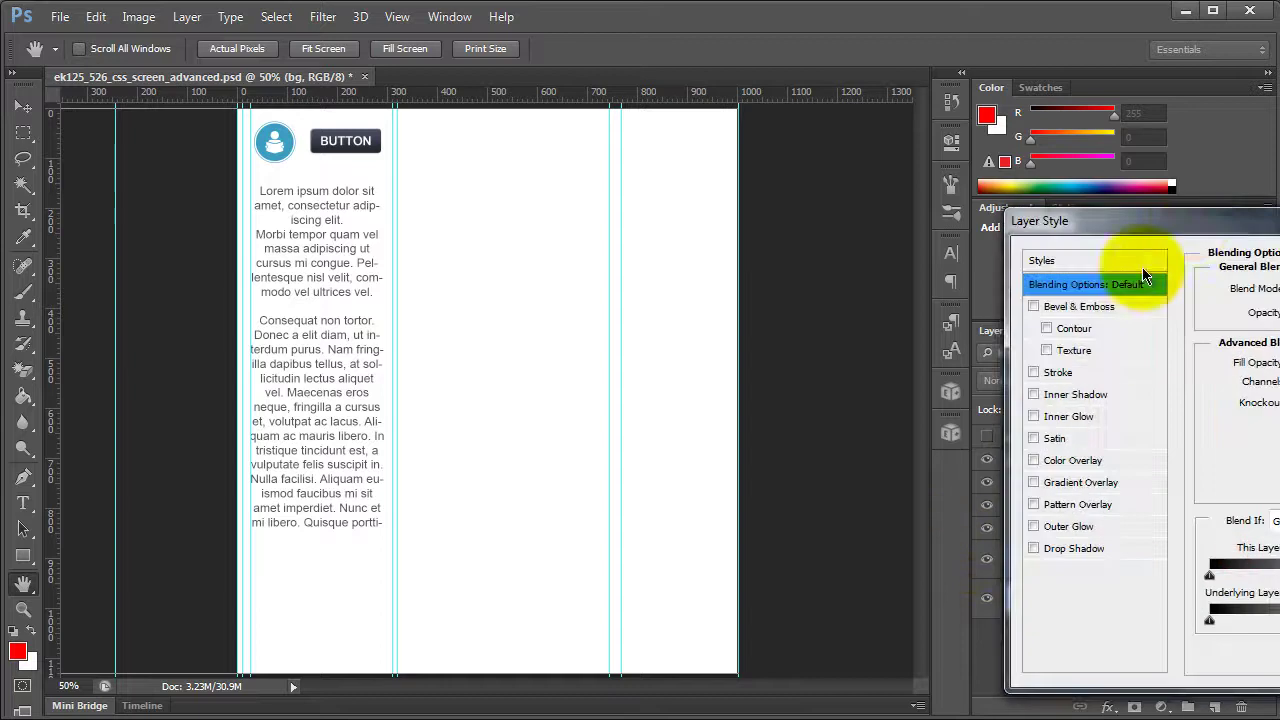
drag(1134, 251, 725, 165)
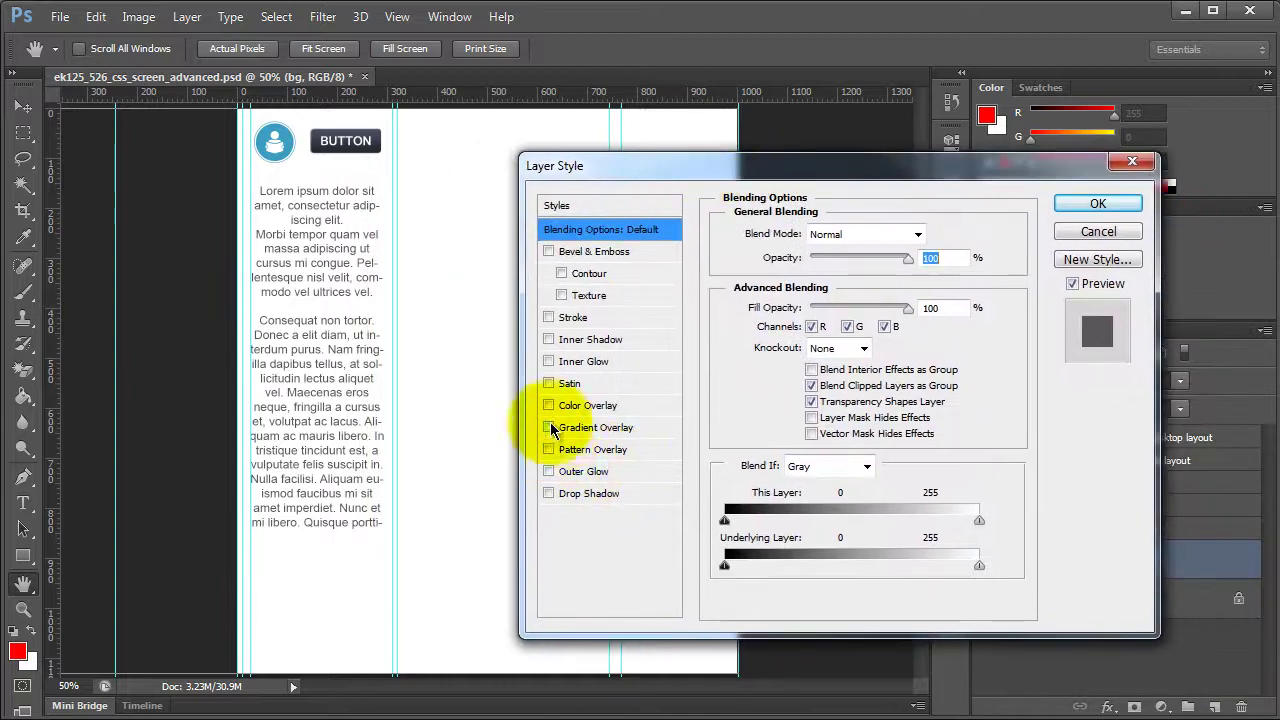
click(586, 427)
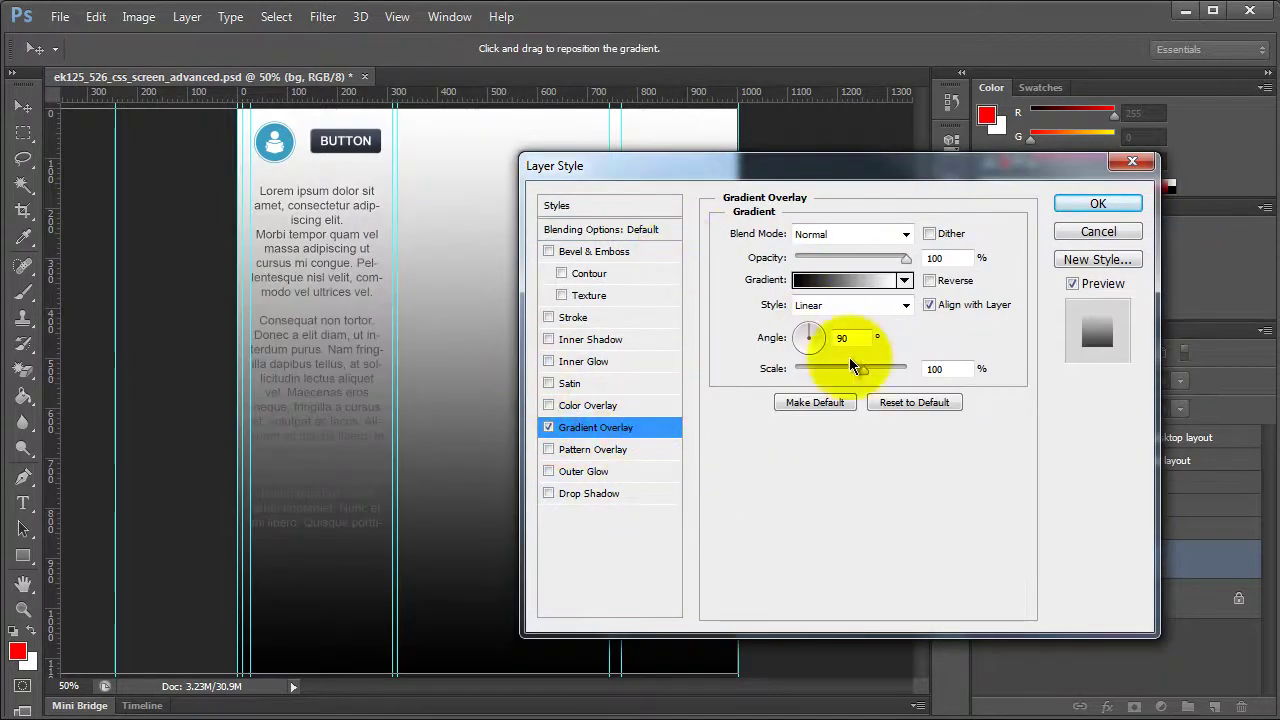
- Apply the bg gradient, then give the right col text a Drop Shadow and white Color Overlay
click(1101, 204)
click(333, 353)
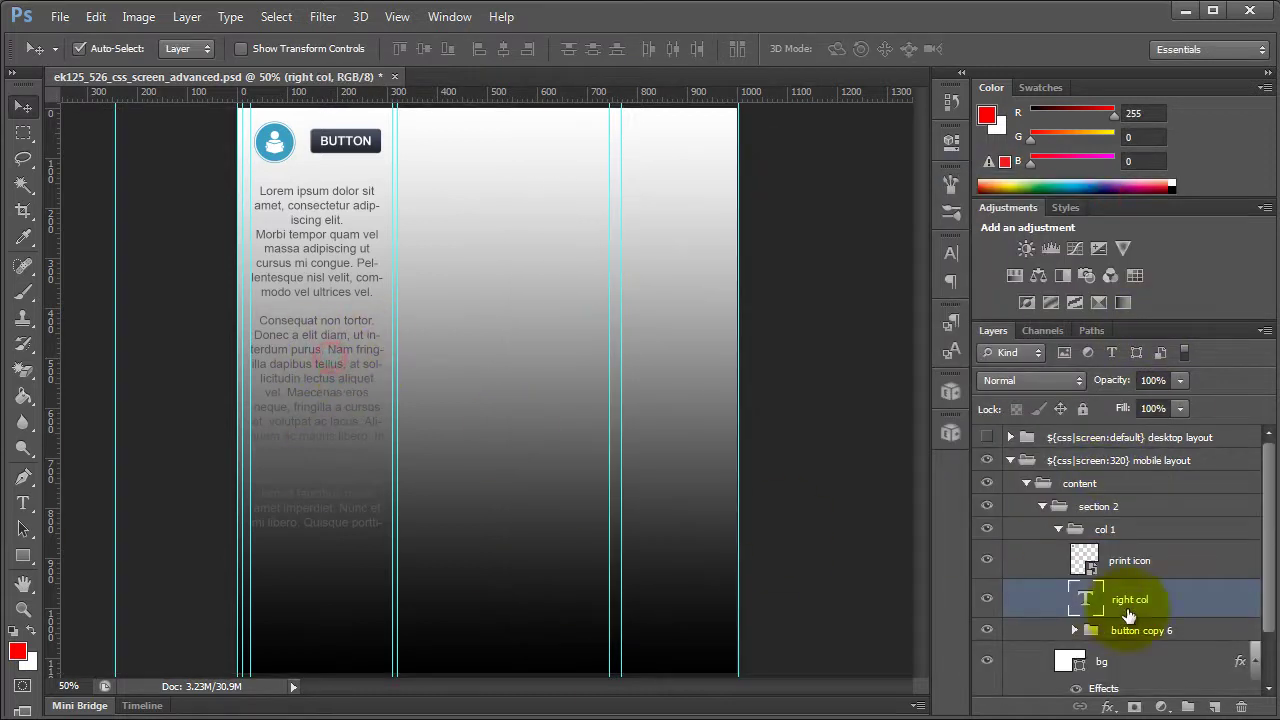
double_click(1205, 607)
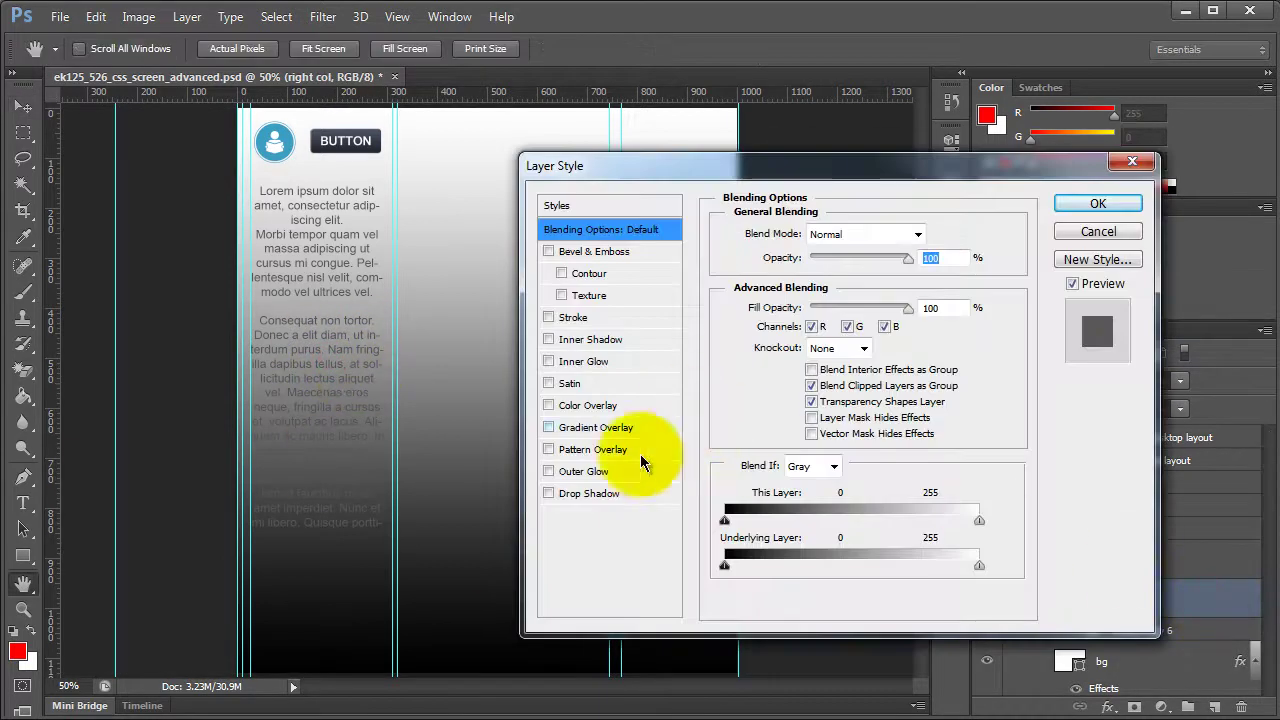
click(593, 494)
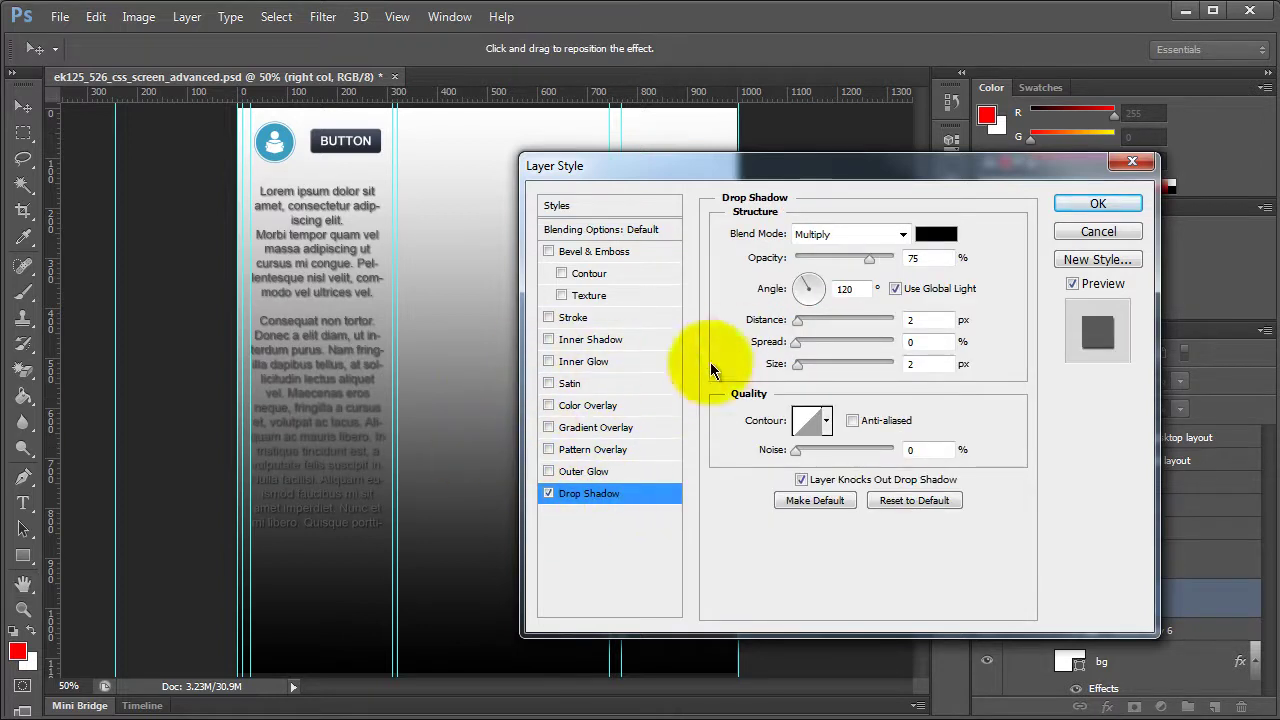
click(549, 402)
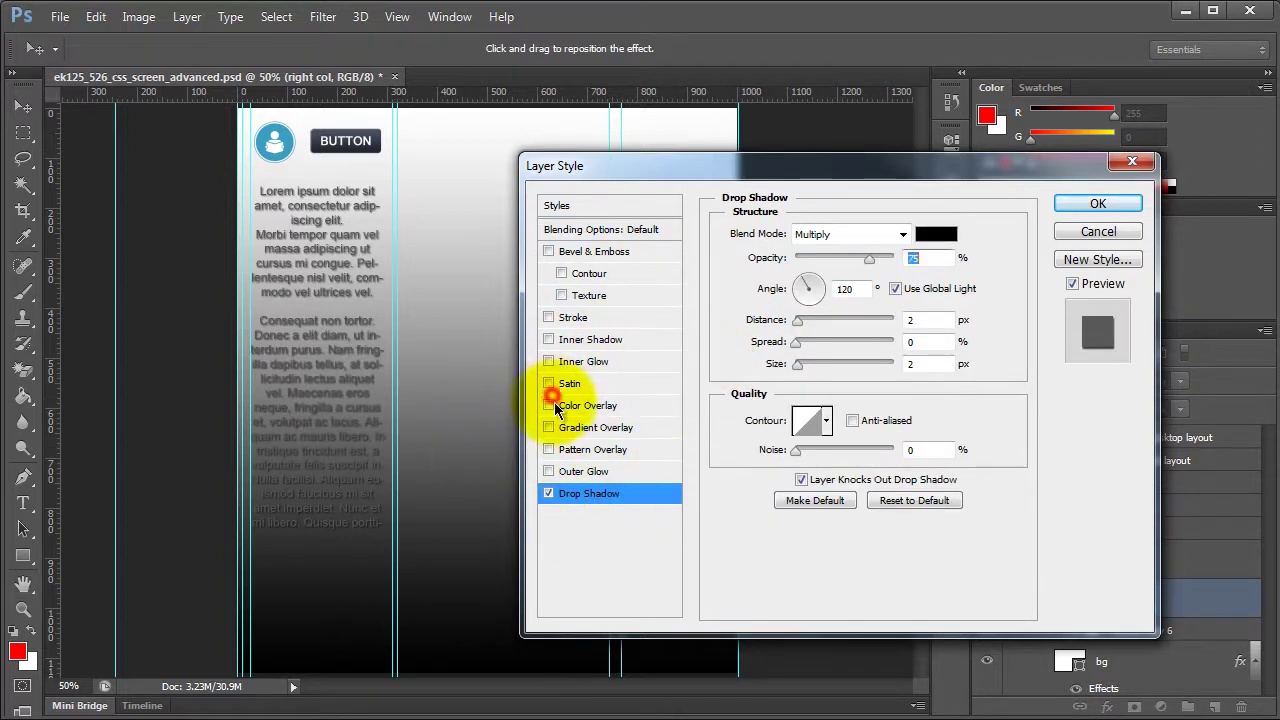
click(613, 405)
click(936, 234)
drag(743, 420, 568, 286)
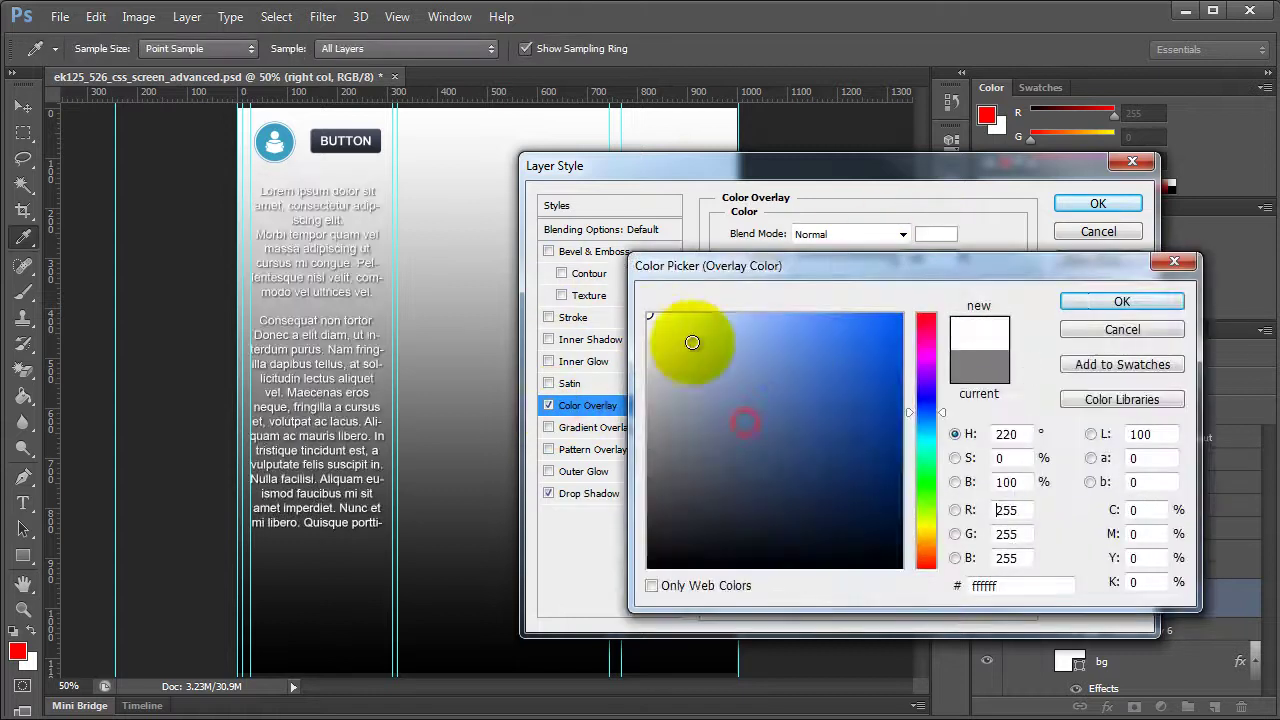
click(1118, 301)
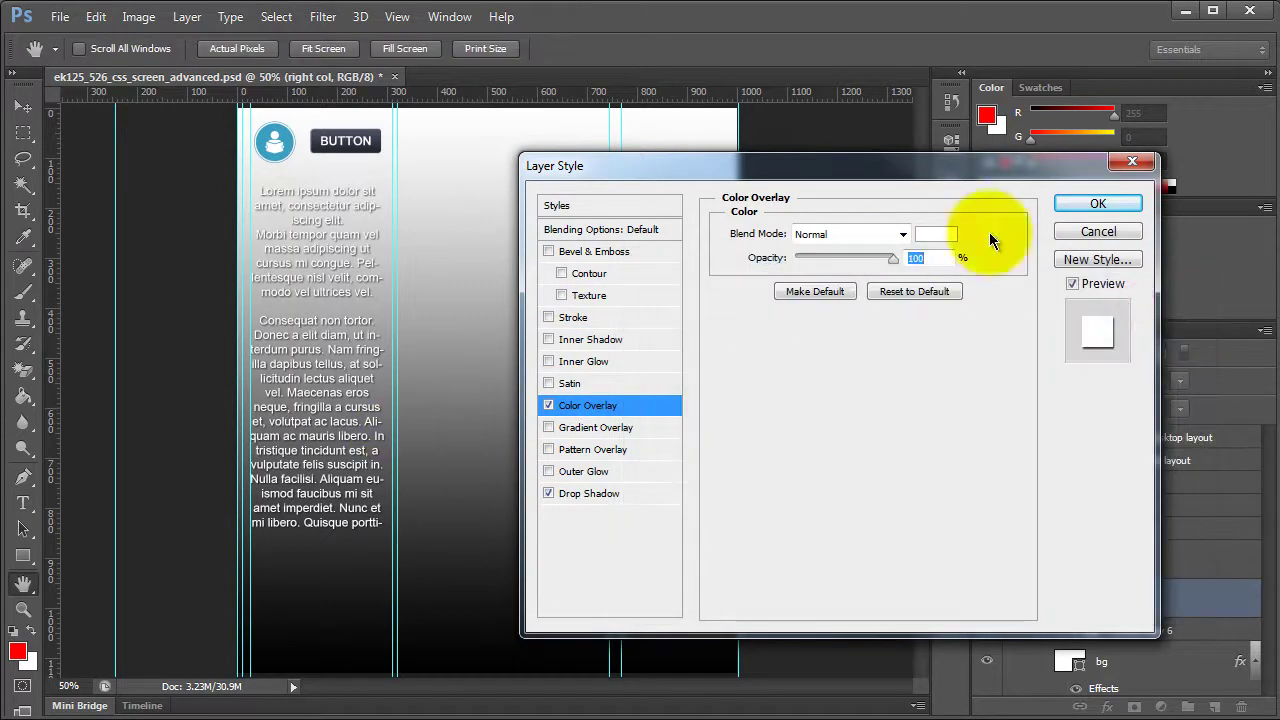
click(1098, 204)
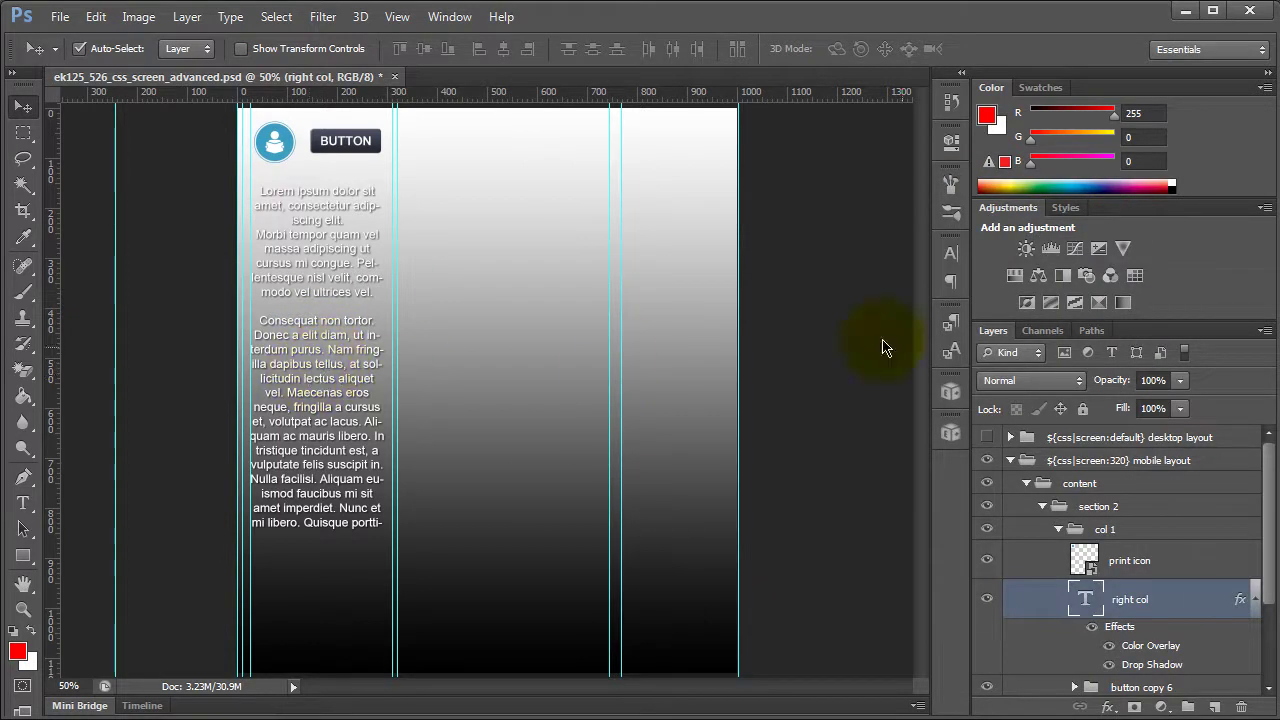
- Toggle the mobile and desktop layouts to compare them, ending with only mobile visible
click(988, 460)
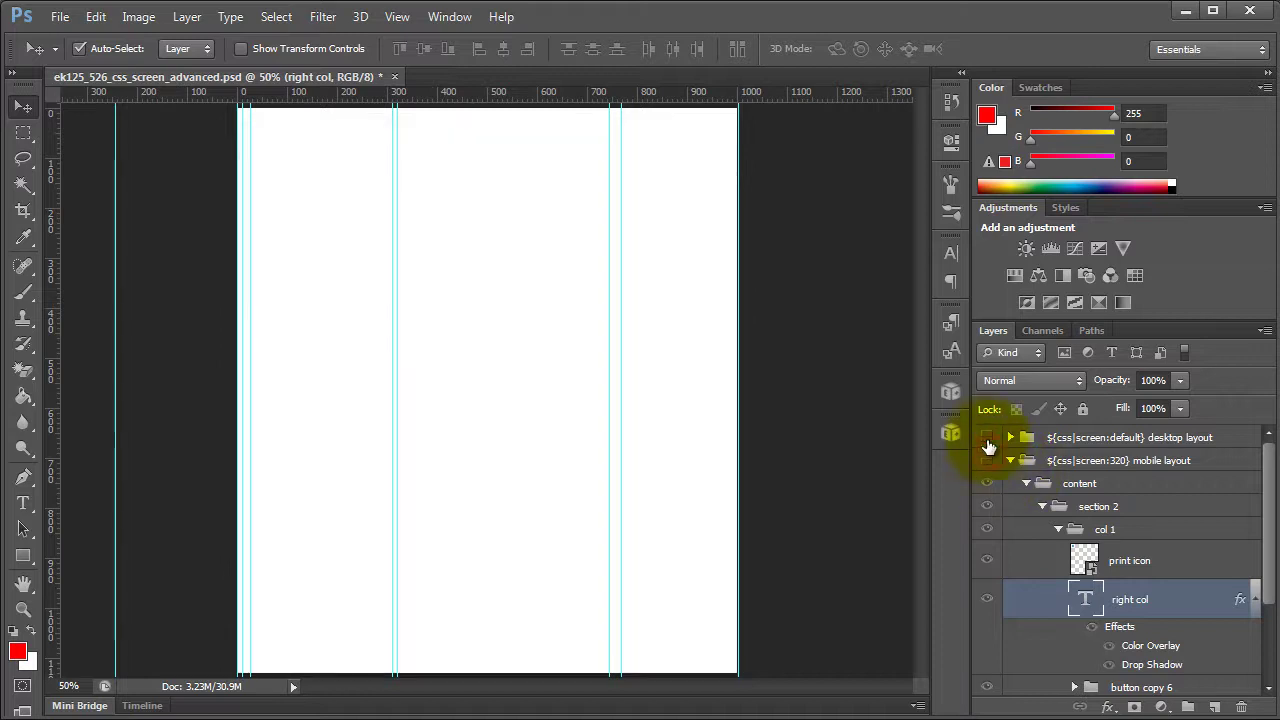
click(987, 438)
click(987, 438)
click(987, 460)
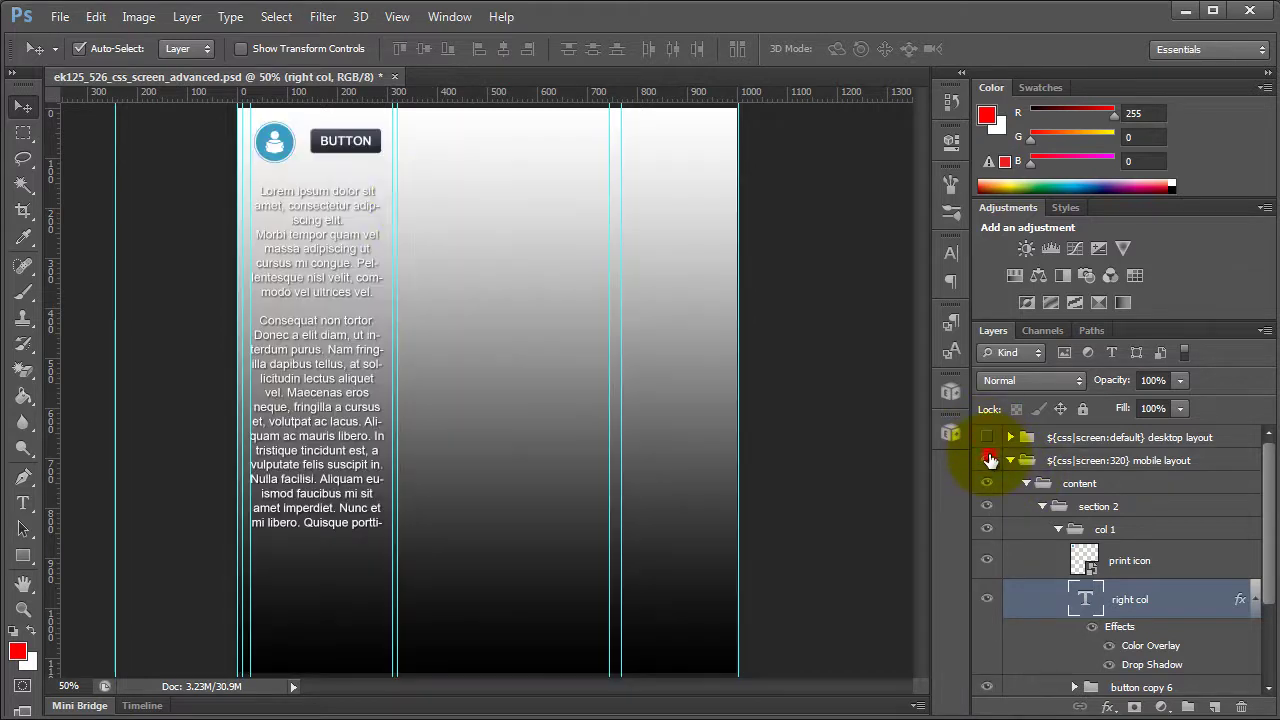
- Give the button bg layer a #0055ff Color Overlay and collapse the button copy 6 group
click(350, 165)
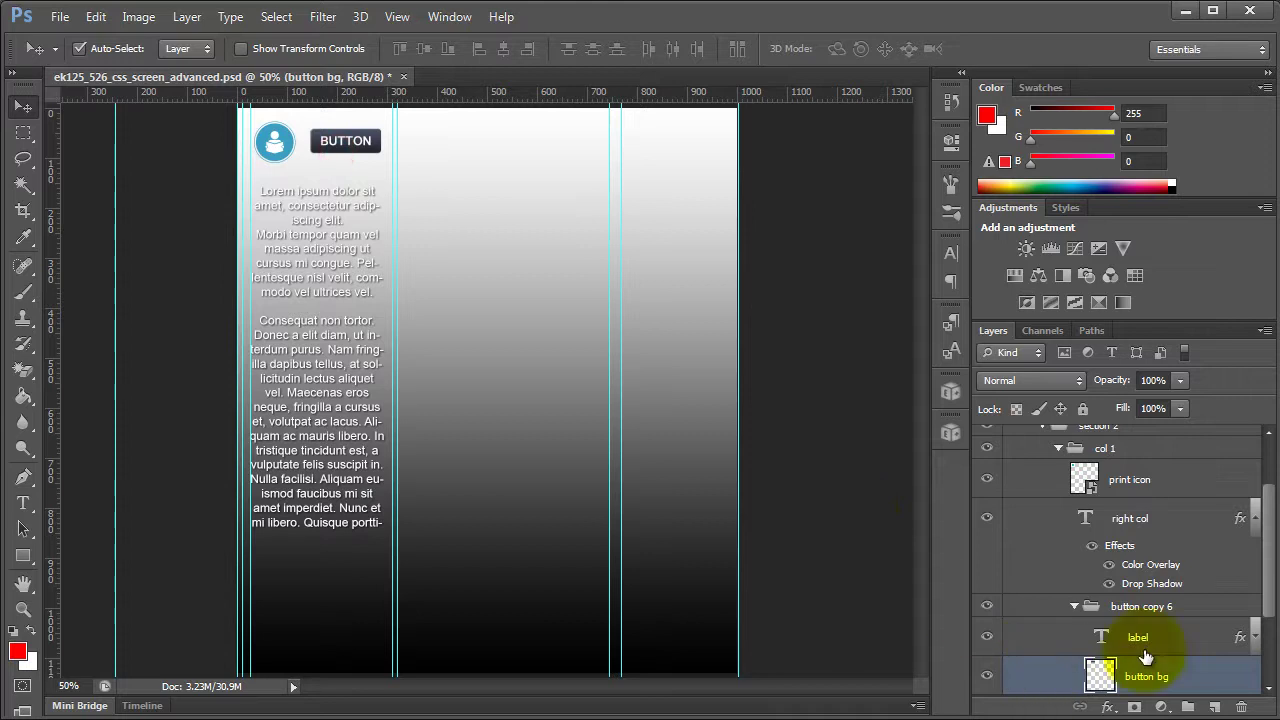
double_click(1230, 667)
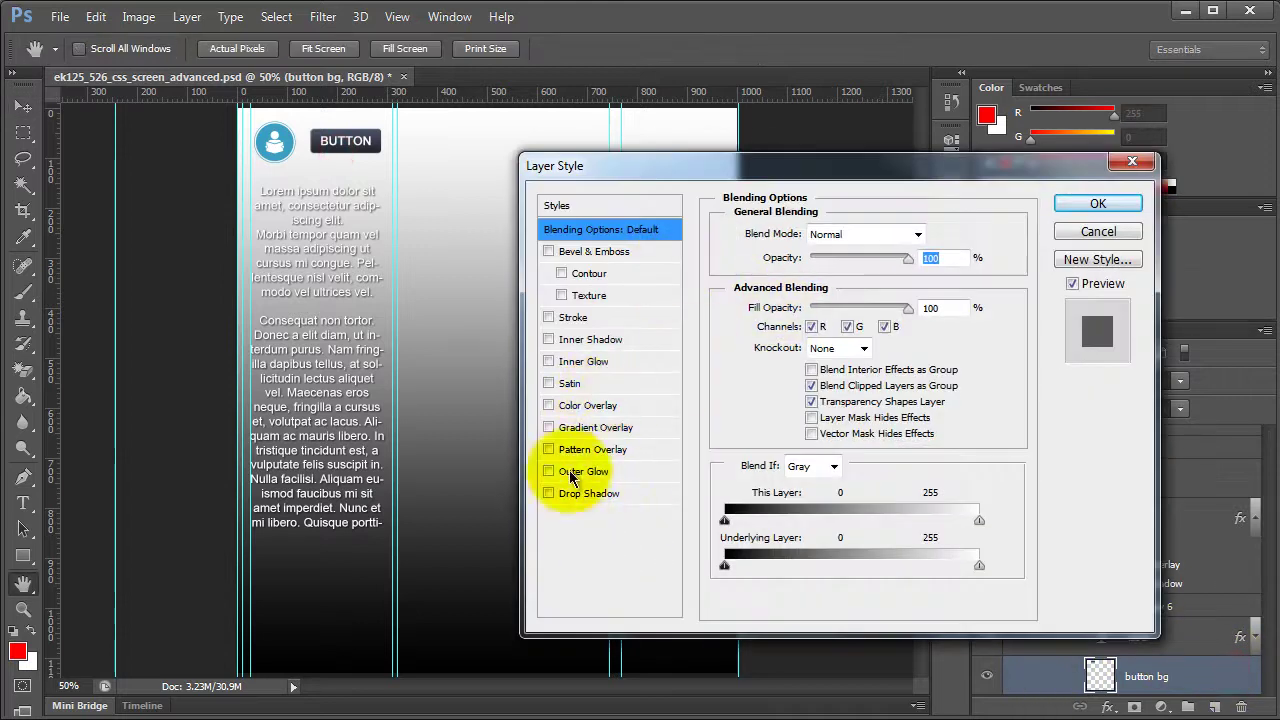
click(592, 404)
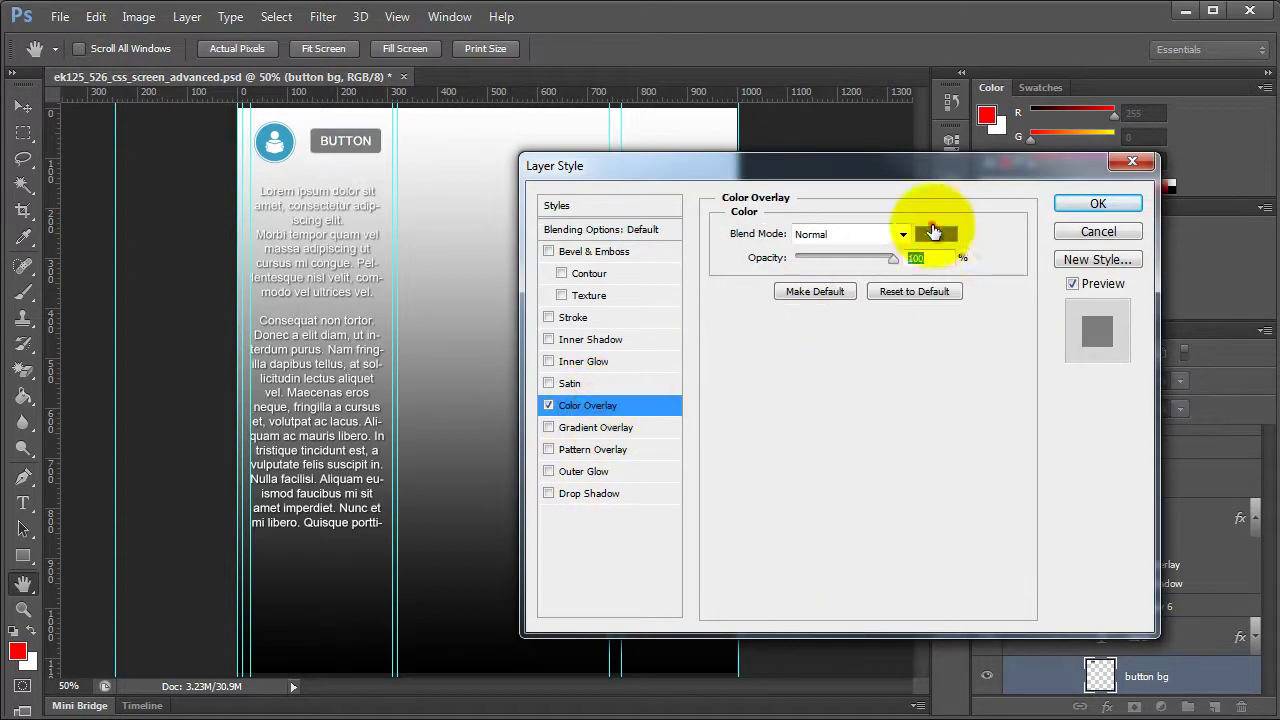
click(936, 233)
drag(832, 395, 938, 316)
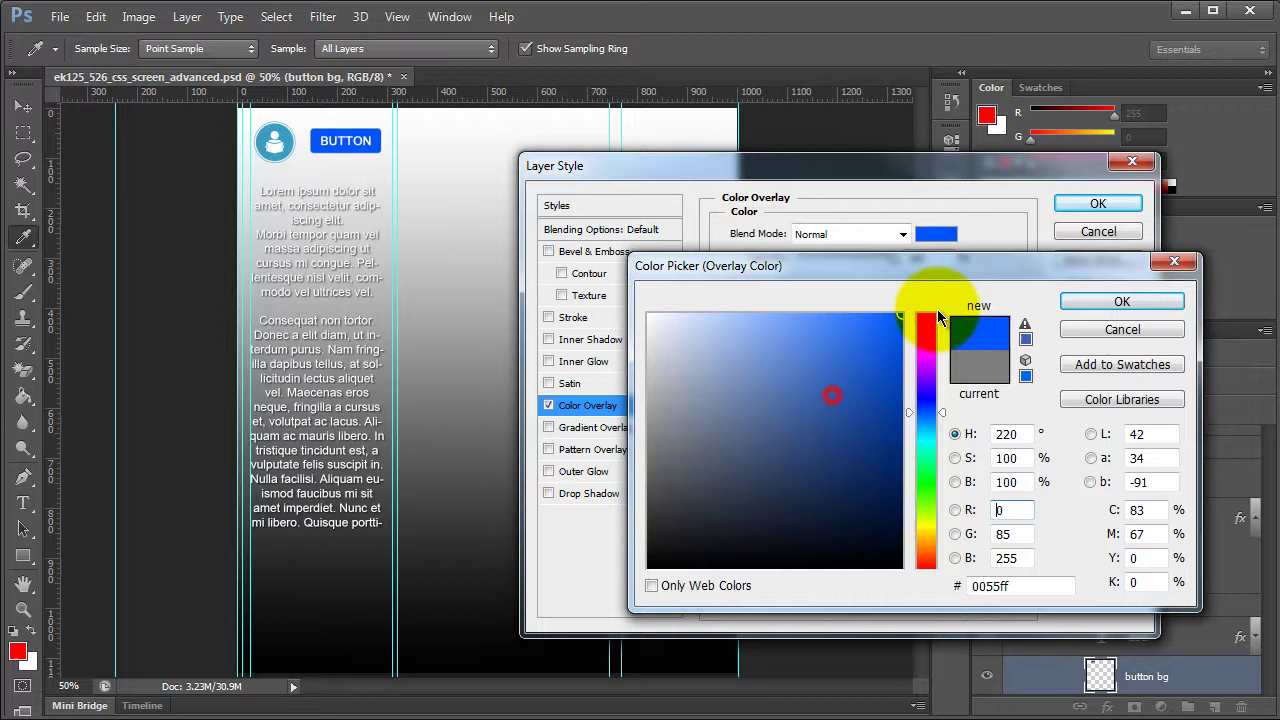
click(1092, 302)
click(1097, 203)
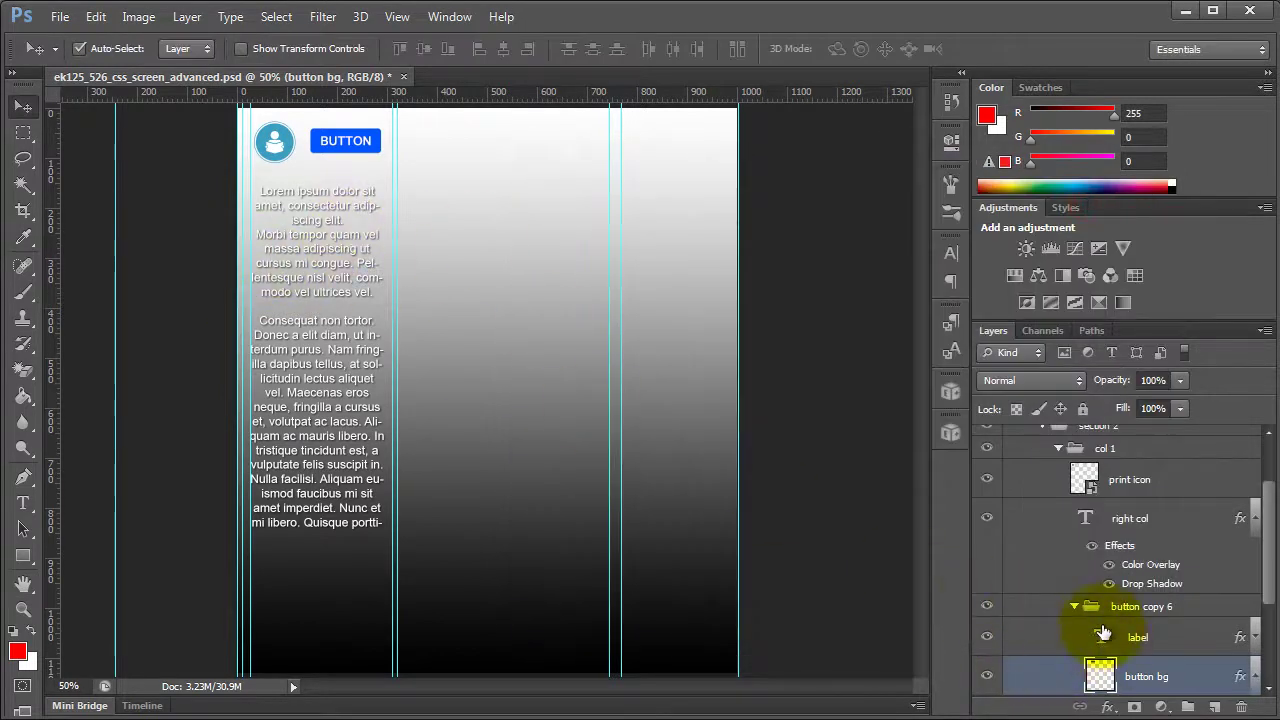
click(1075, 607)
- Collapse the col 1, content, section 2 and mobile layout groups in the Layers panel
click(1058, 450)
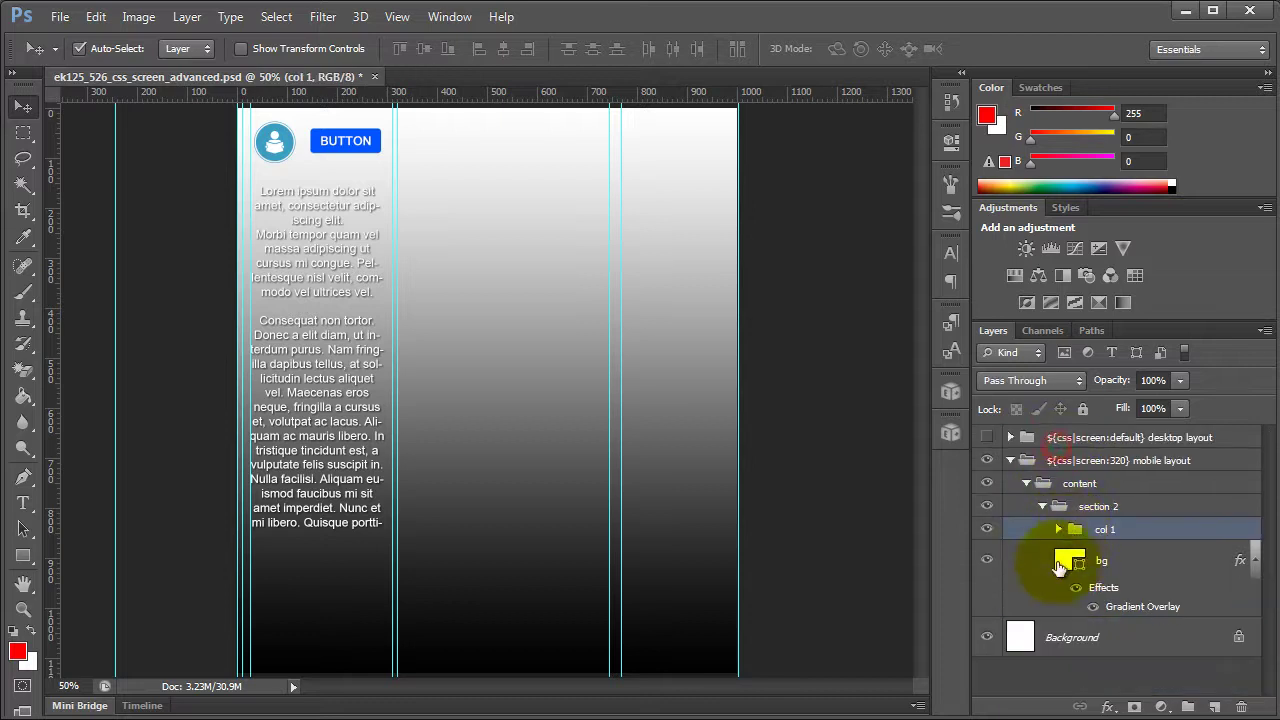
click(1027, 485)
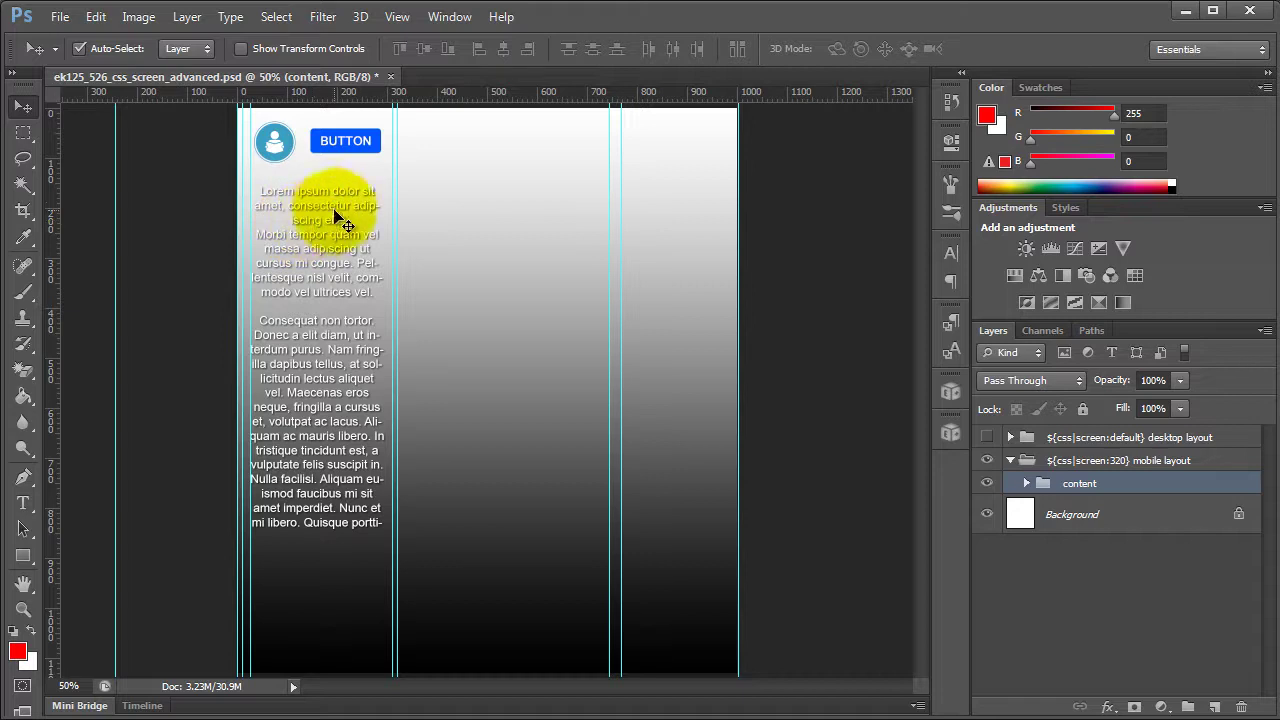
click(320, 579)
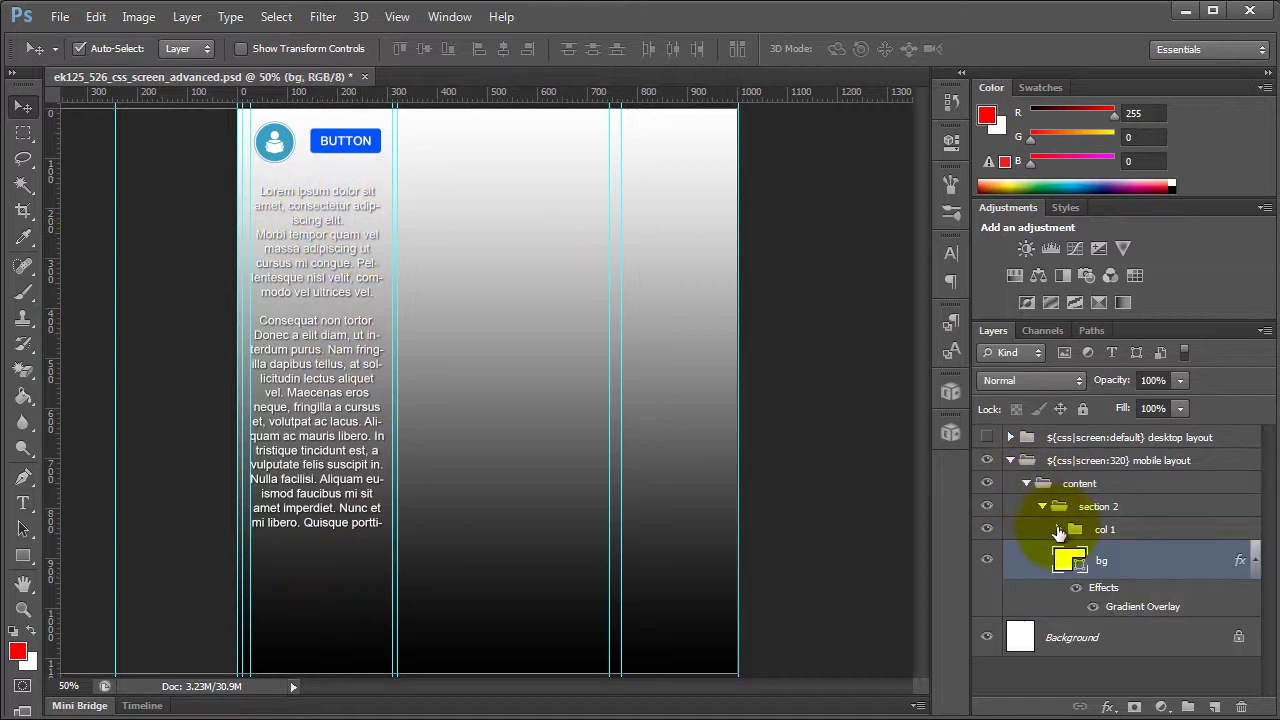
click(1042, 506)
click(1026, 483)
click(1010, 460)
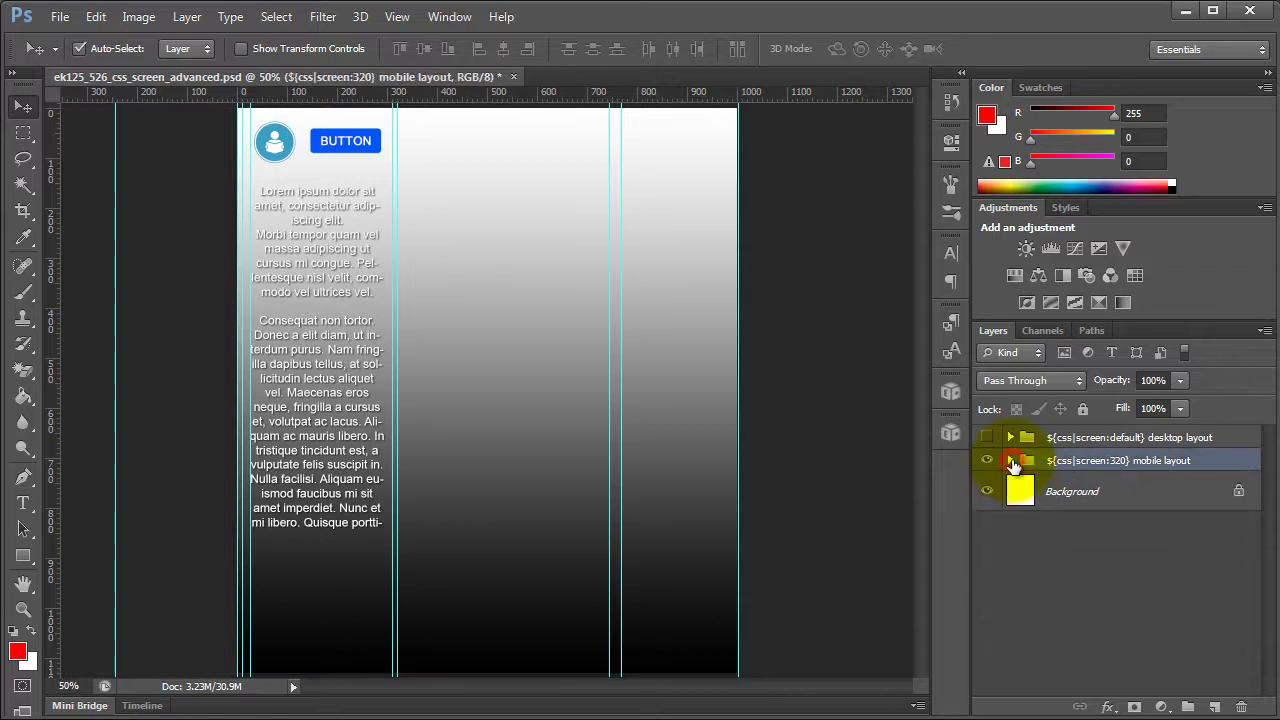
- Toggle the desktop and mobile layouts, leaving only mobile visible, and deselect all layers
click(987, 438)
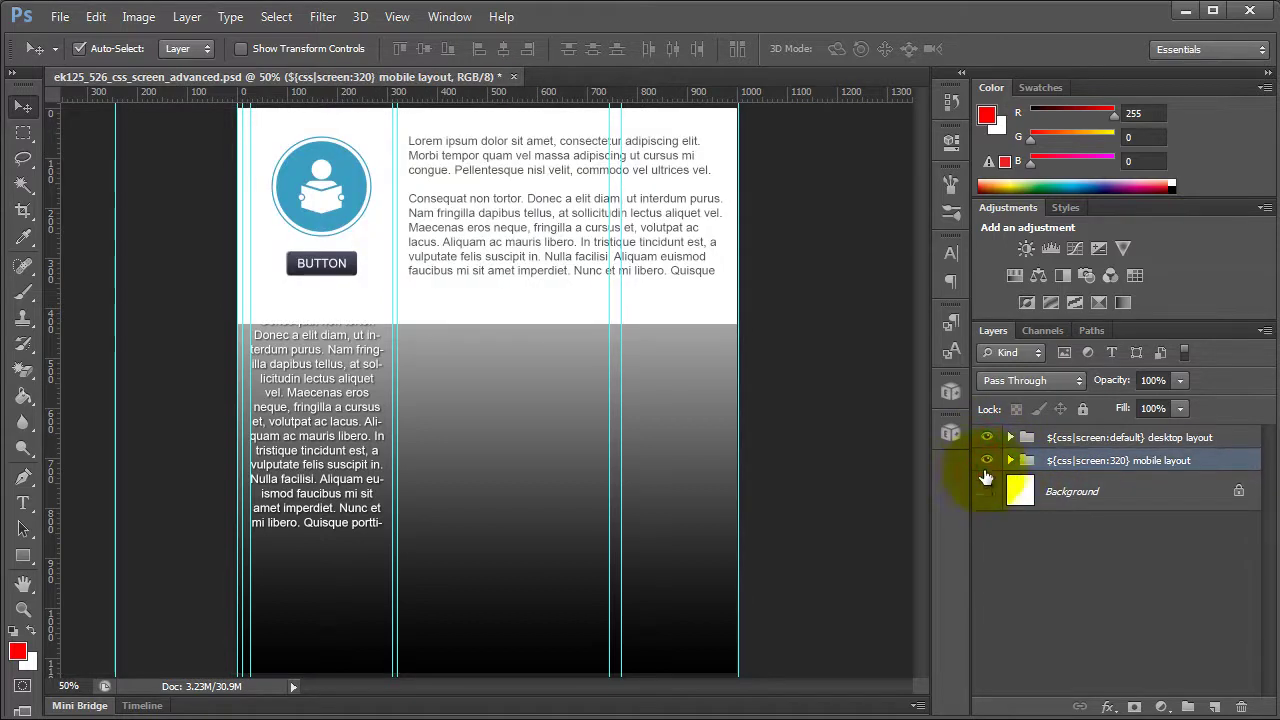
click(989, 462)
click(989, 461)
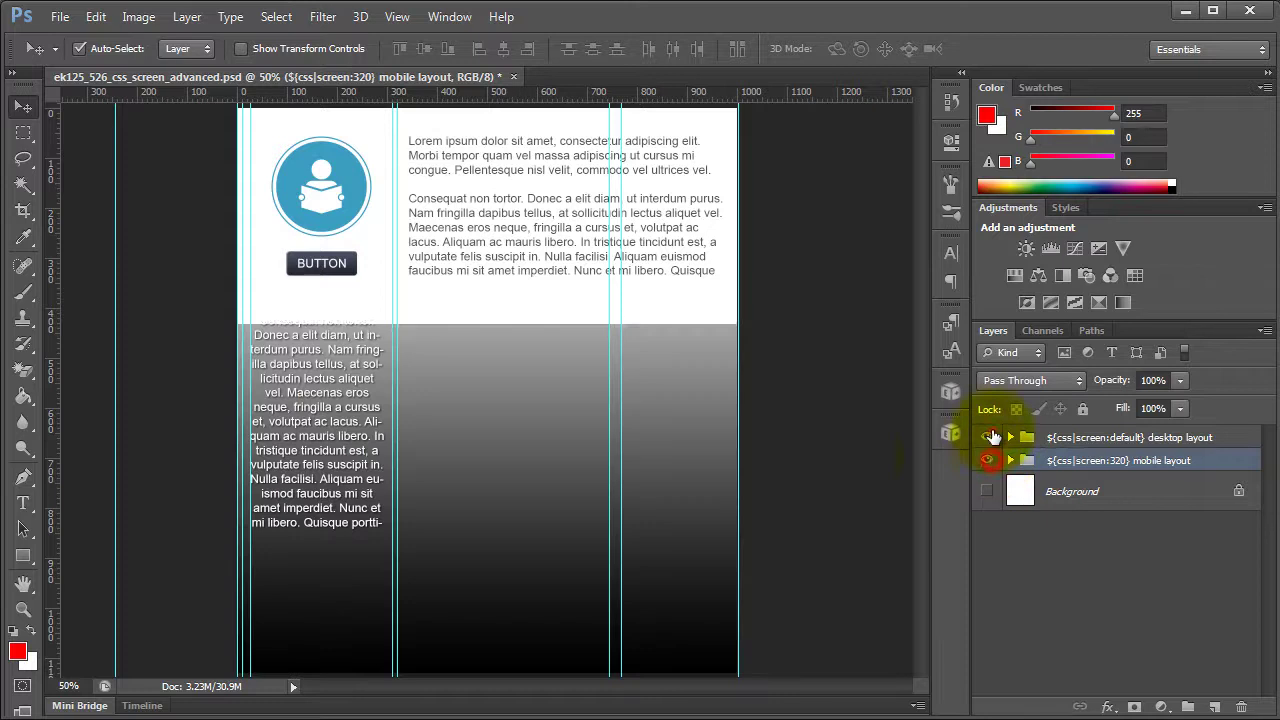
click(987, 438)
click(832, 372)
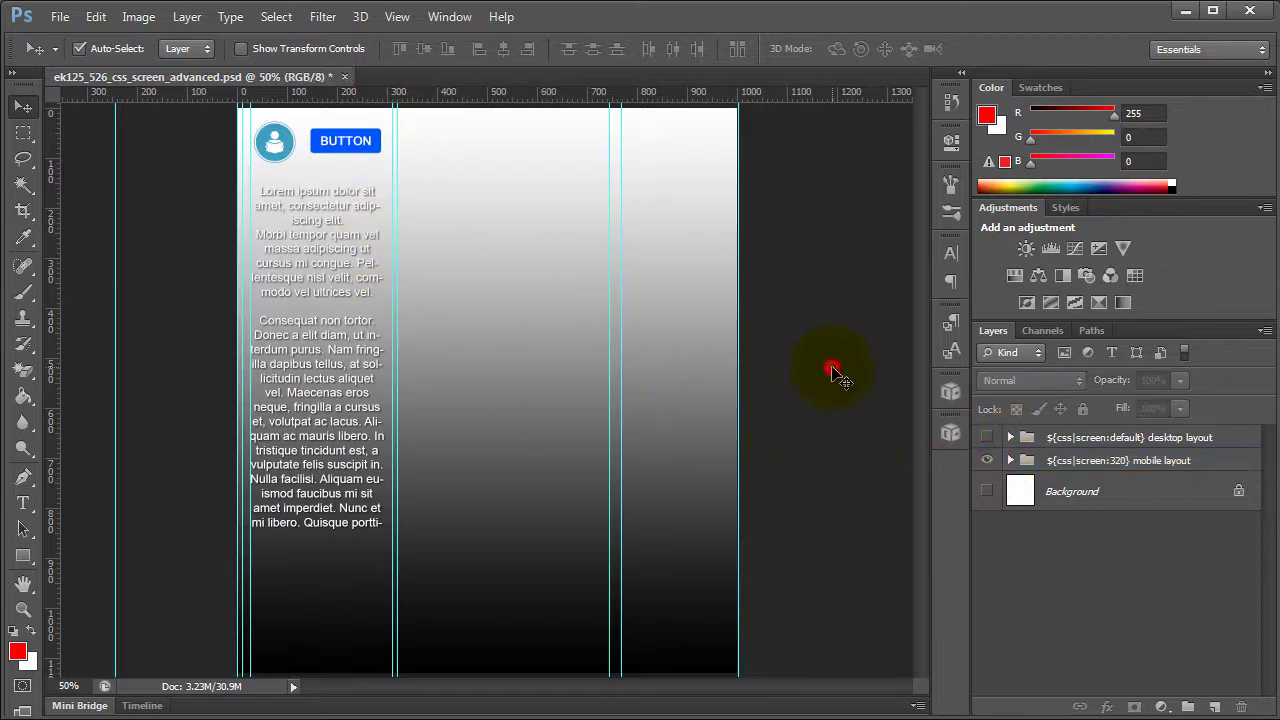
- Export the document to HTML5 via Export Kit with Customize, Responsive CSS and Images enabled
click(950, 433)
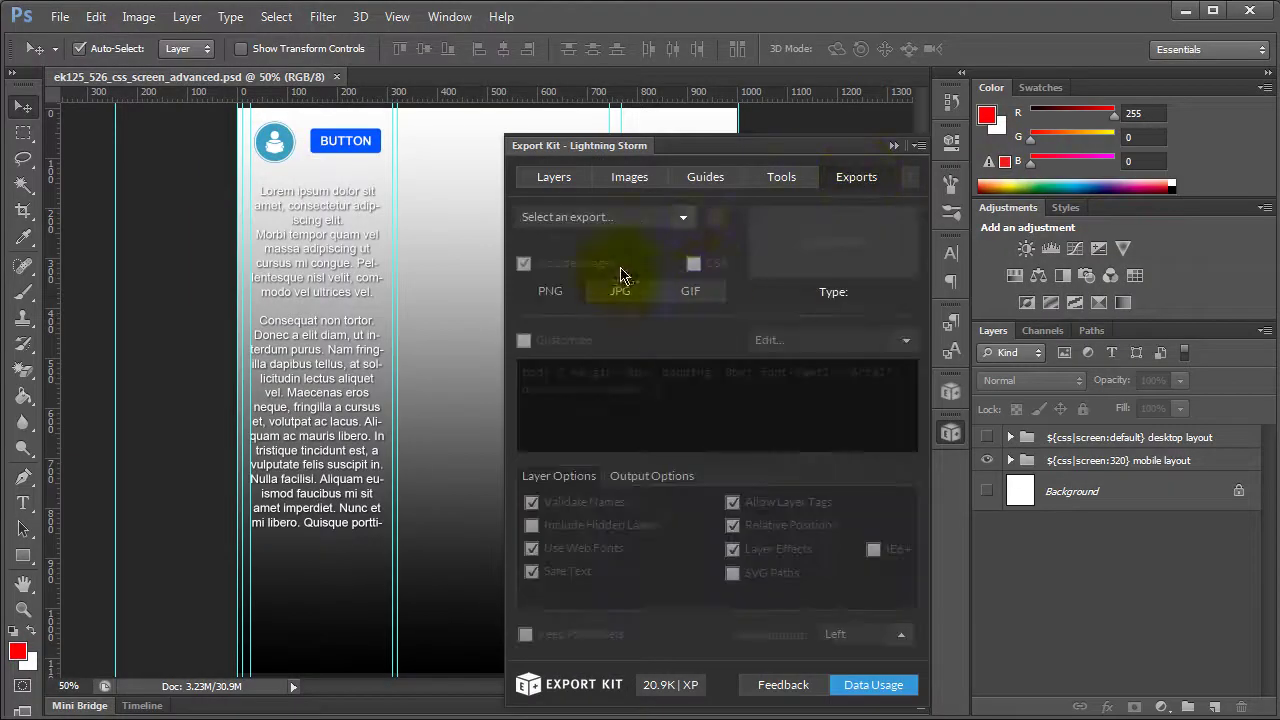
click(685, 219)
click(608, 292)
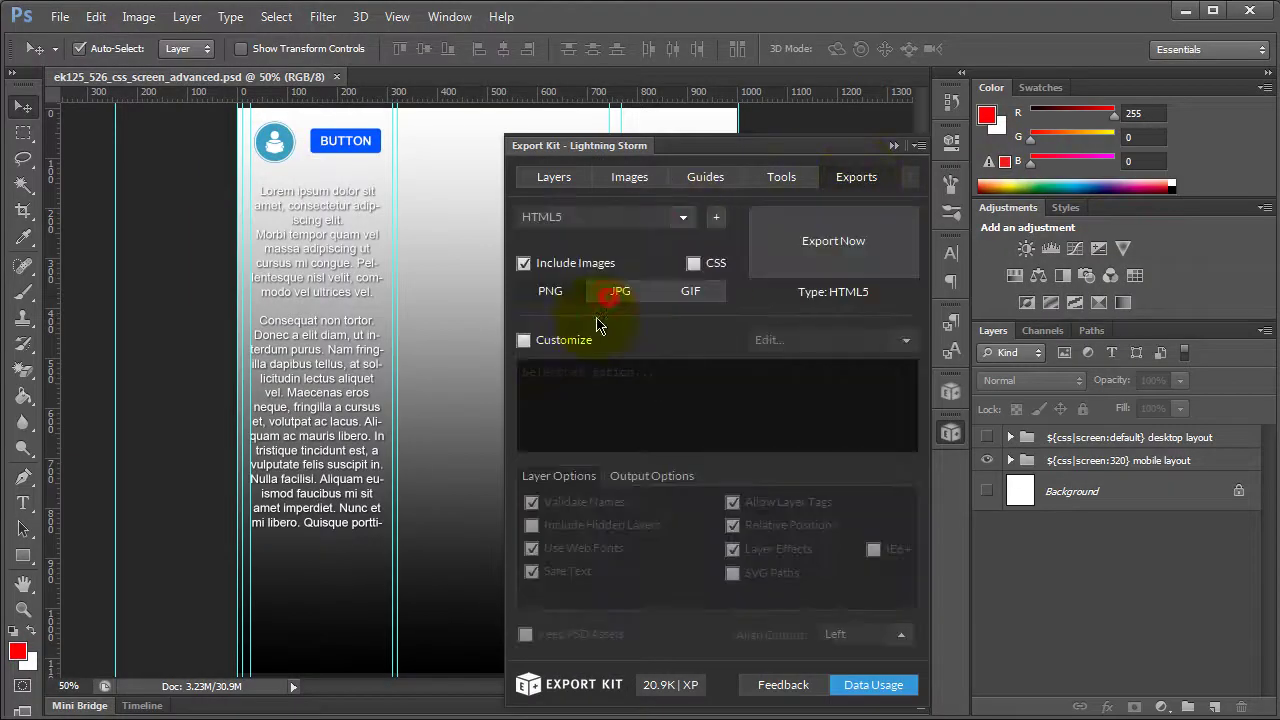
click(524, 341)
click(658, 477)
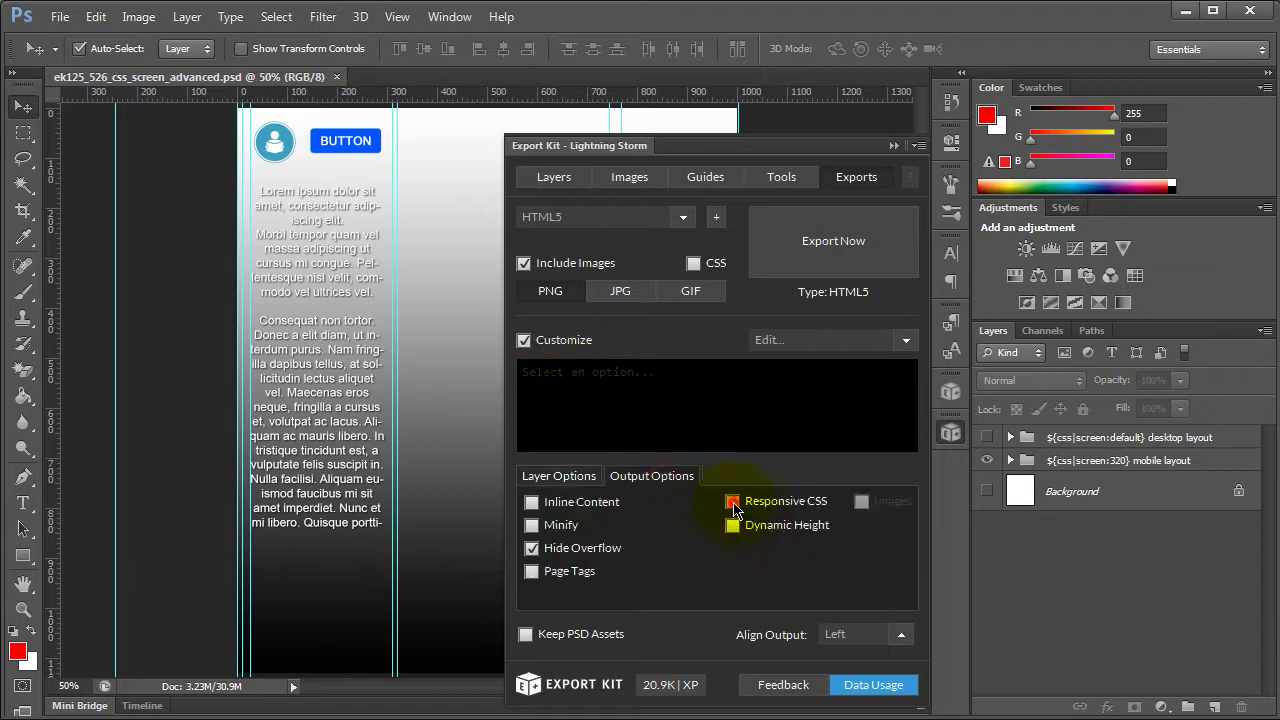
click(733, 502)
click(862, 502)
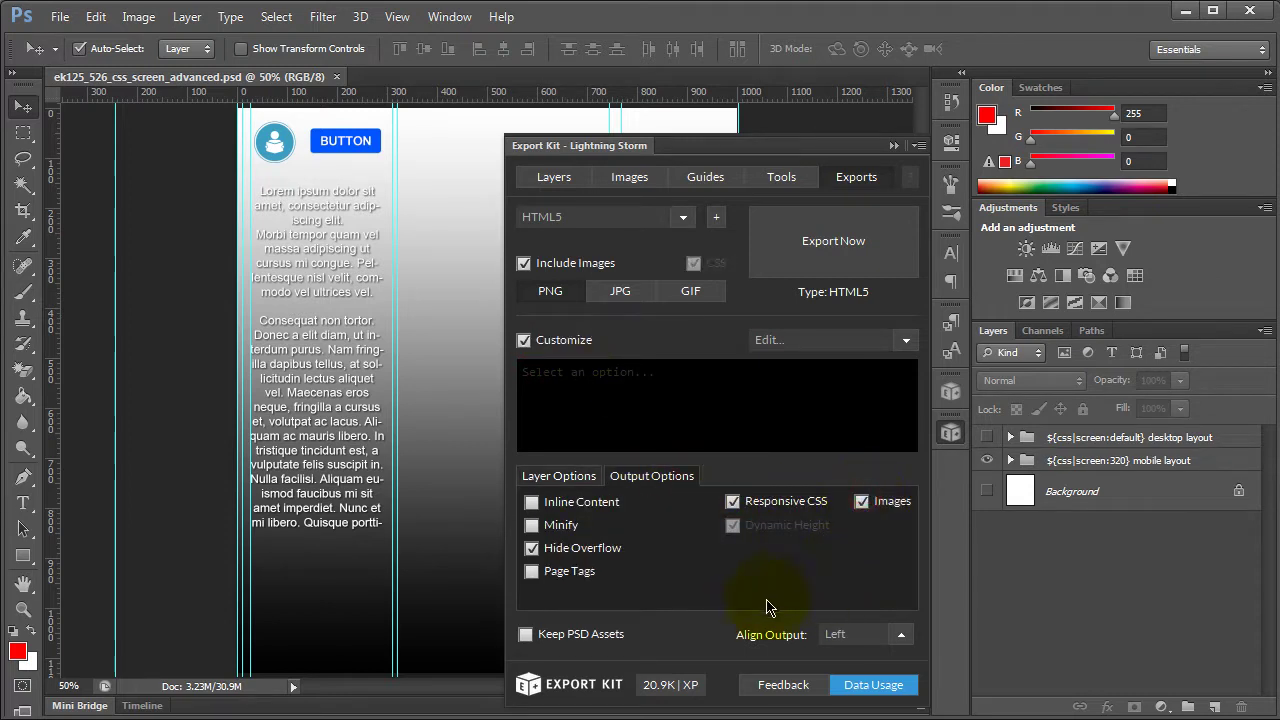
click(820, 242)
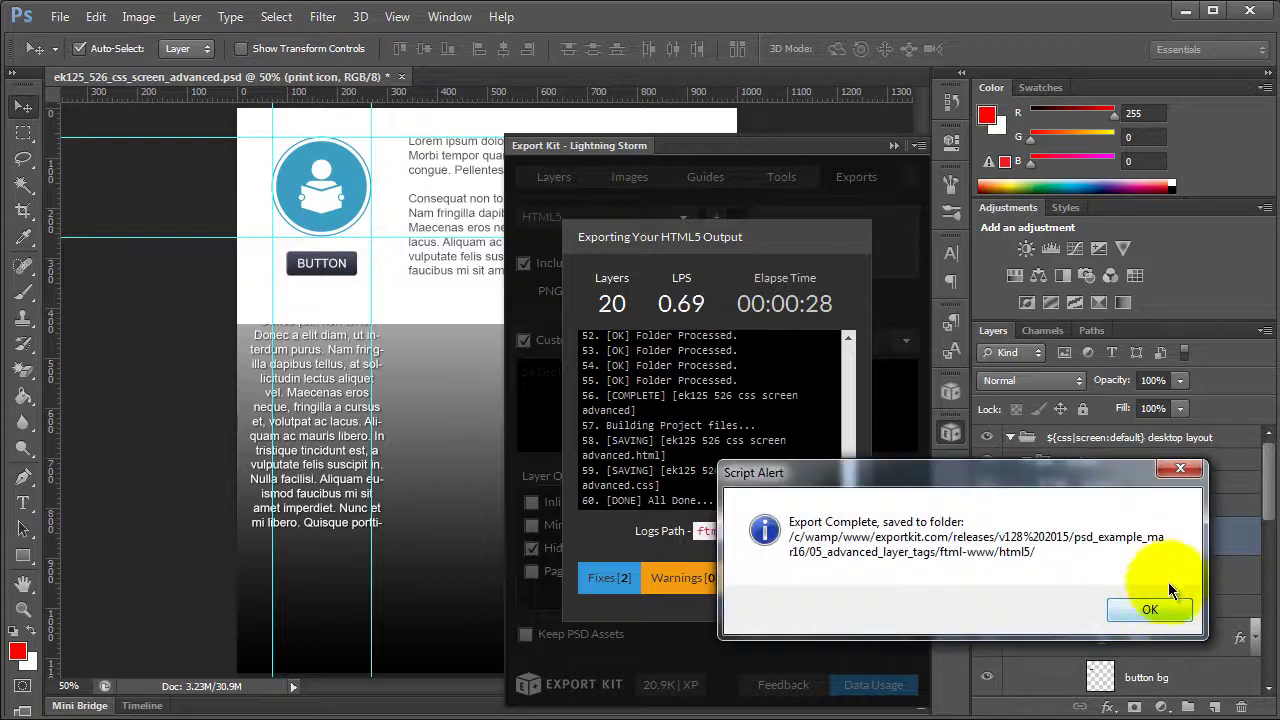
click(1143, 607)
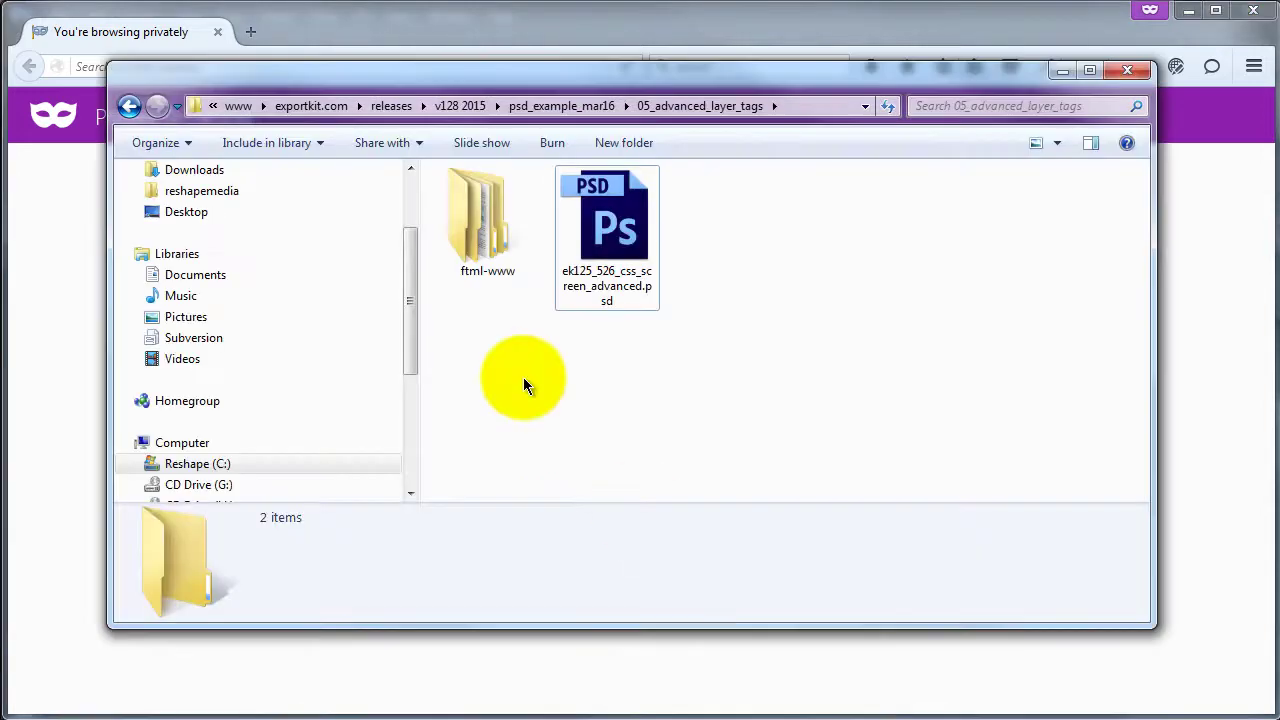
- Go into ftml-www > html5 and drag ek125_526_css_screen_advanced.html into the Firefox window
double_click(491, 242)
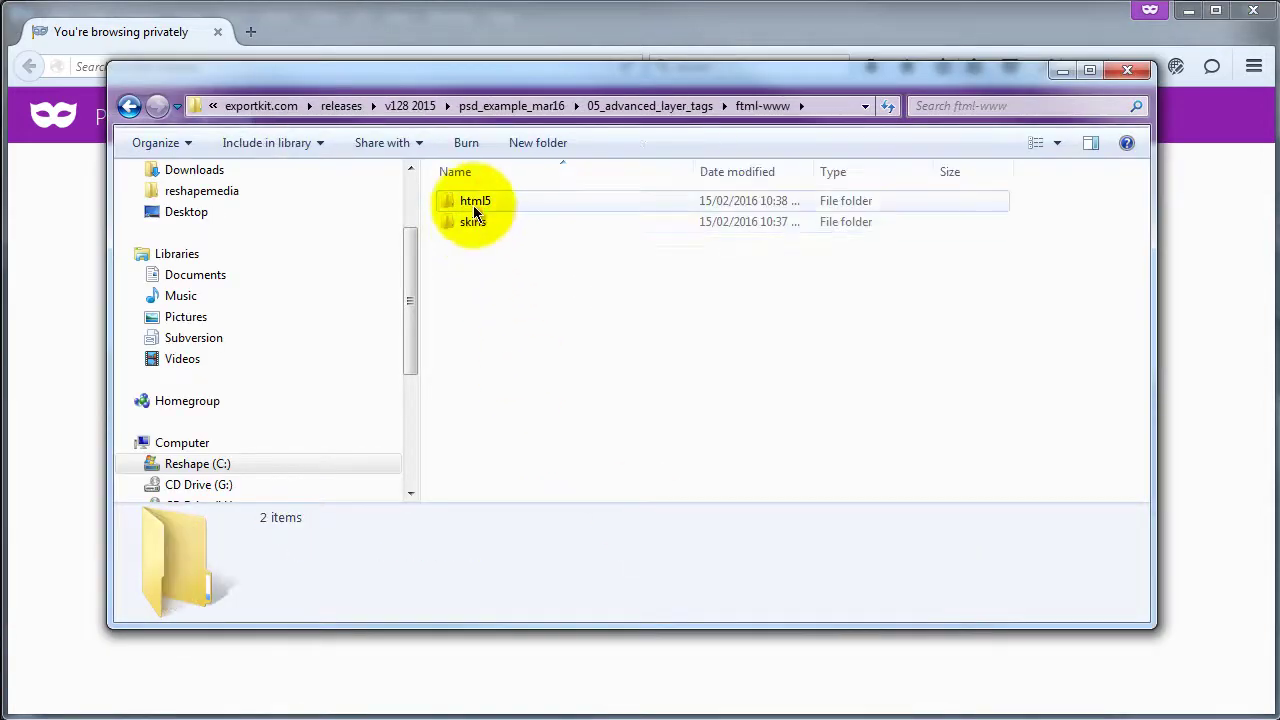
double_click(473, 205)
click(528, 221)
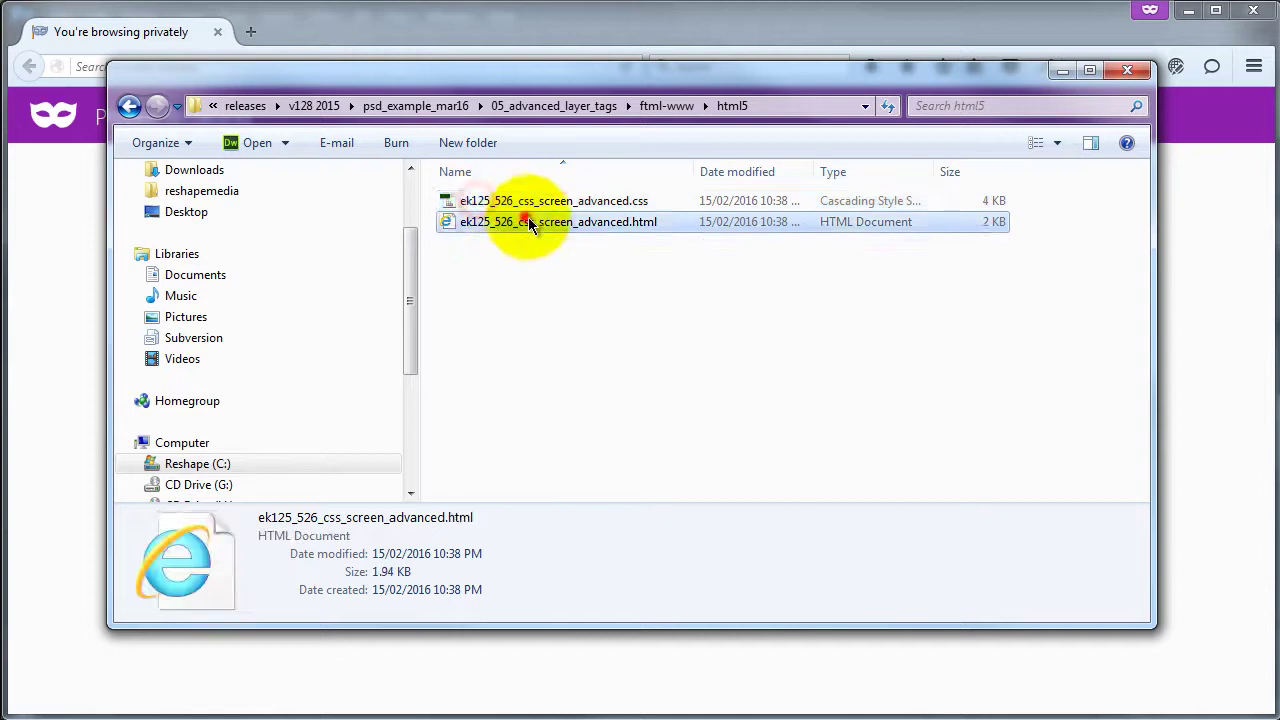
drag(528, 221, 68, 282)
click(48, 442)
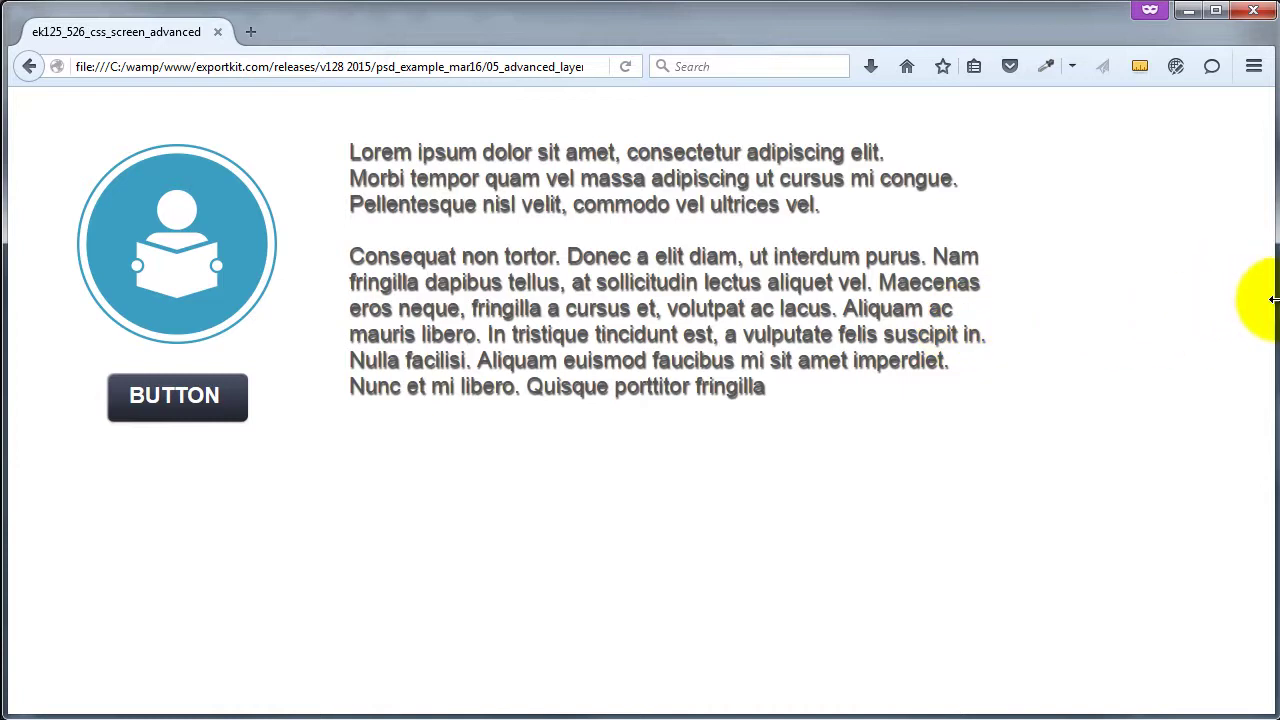
- Narrow the Firefox window to phone width and scroll through the reflowed mobile layout
drag(1273, 299, 549, 317)
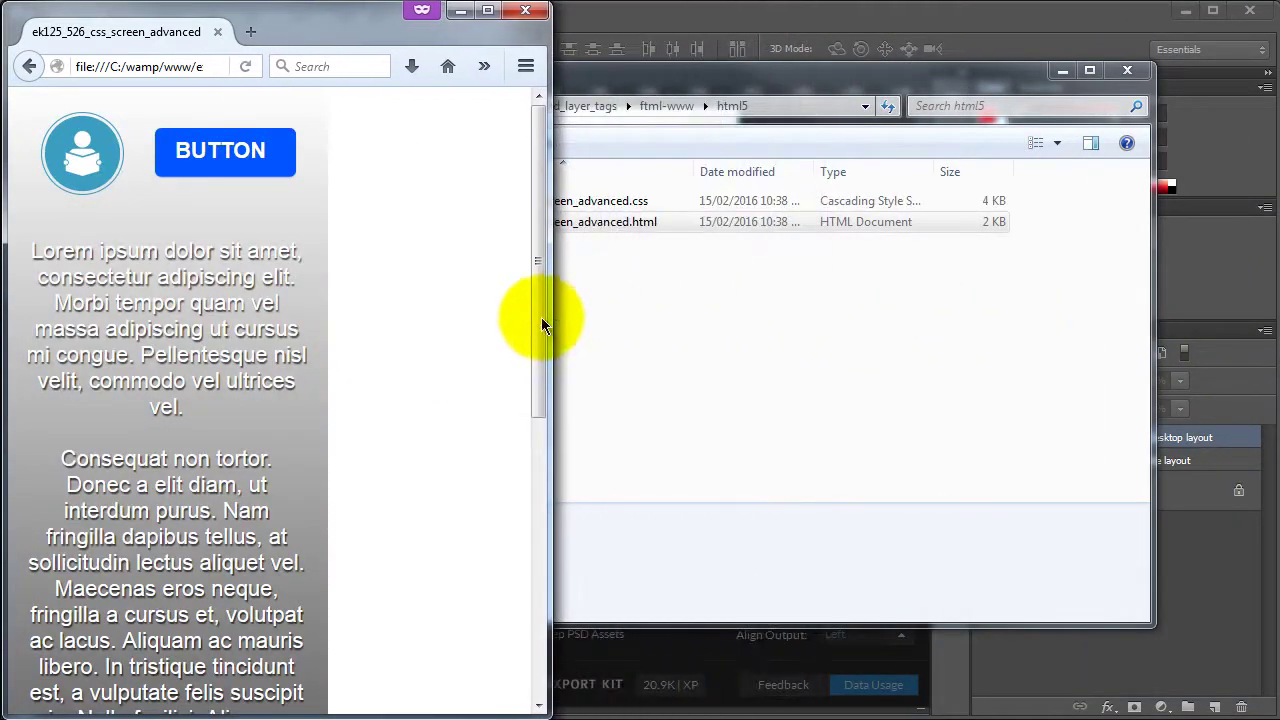
scroll(443, 350, down, 5)
scroll(450, 352, up, 3)
scroll(455, 352, up, 3)
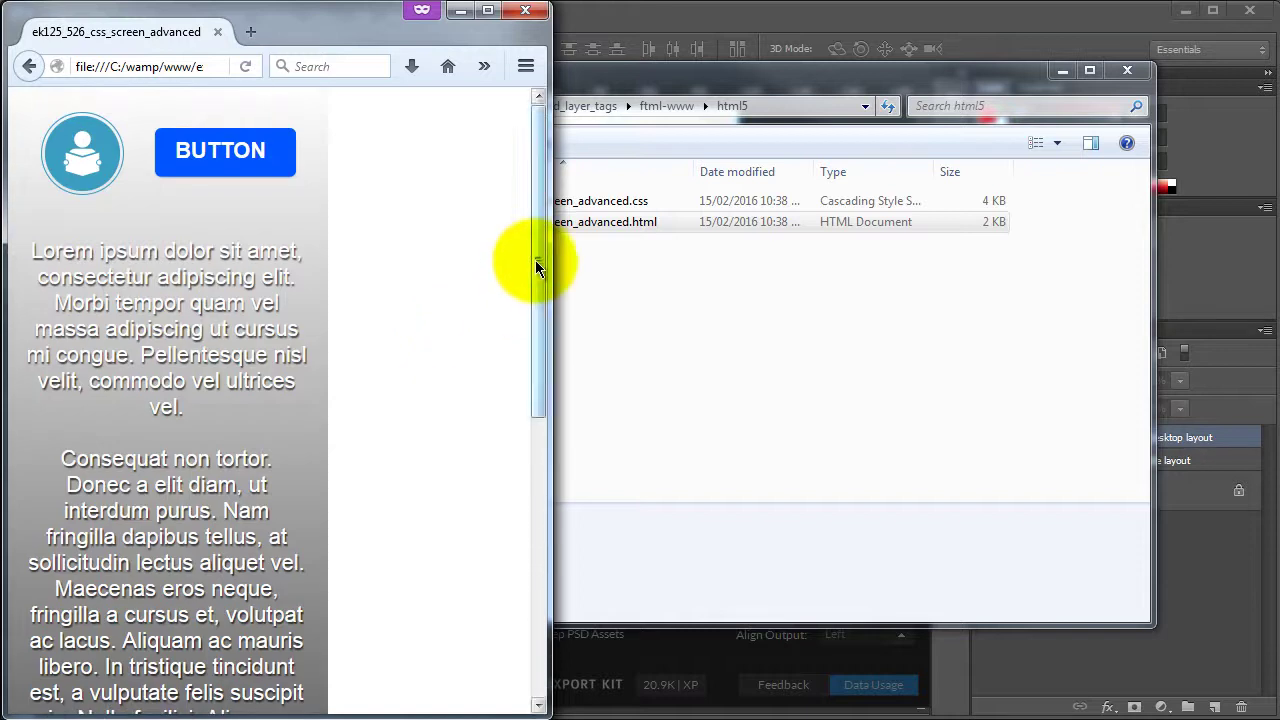